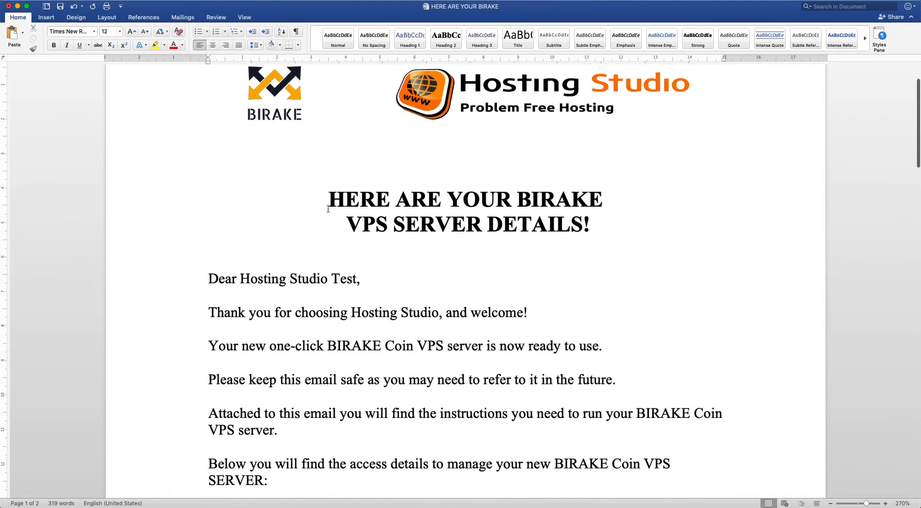
Step: Scroll the BIRAKE letter down to YOUR SERVER DETAILS, showing hostname, main IP and root password
scroll(291, 235, down, 8)
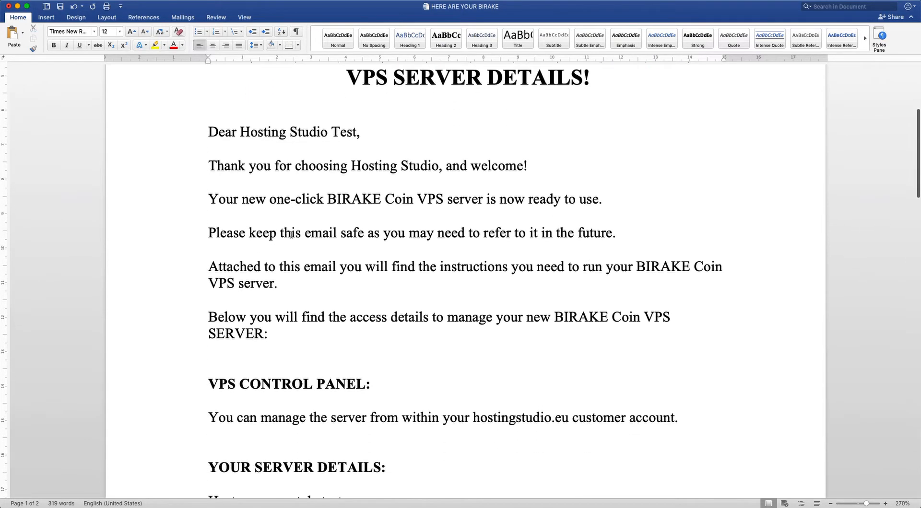
scroll(291, 235, down, 2)
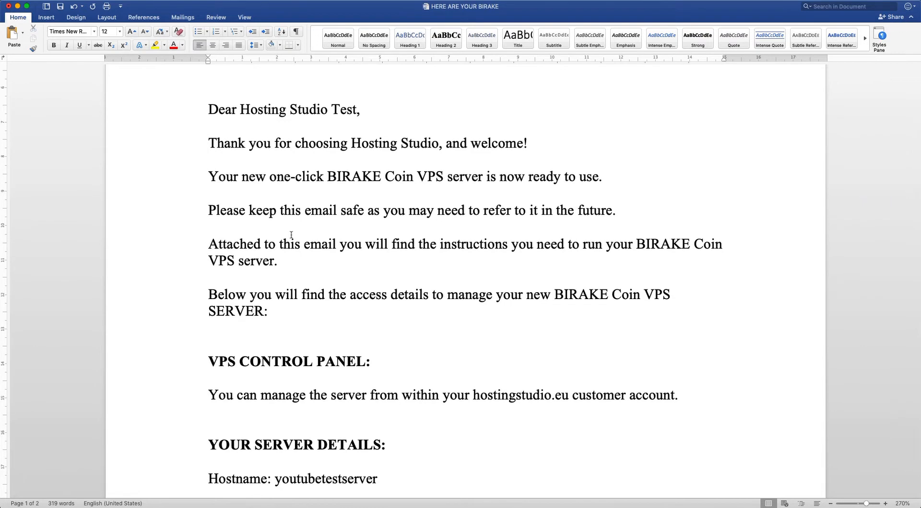
scroll(291, 235, down, 2)
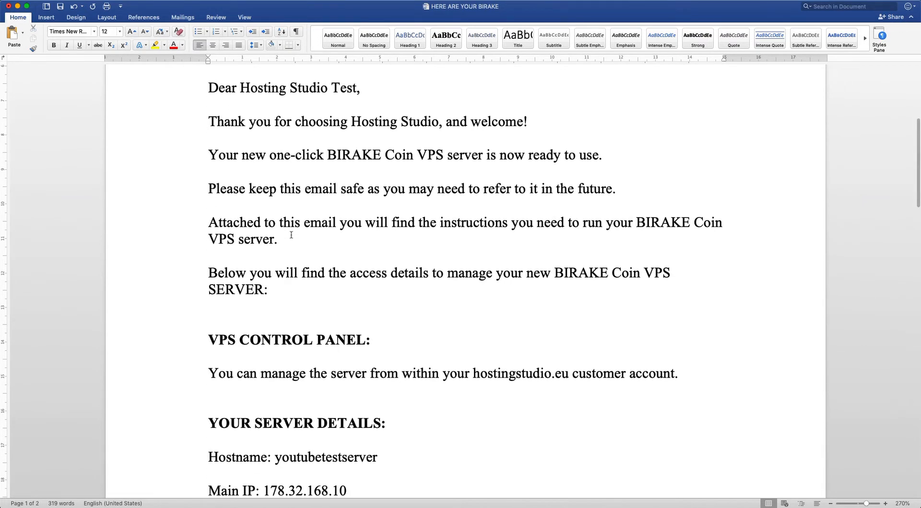
scroll(291, 235, down, 6)
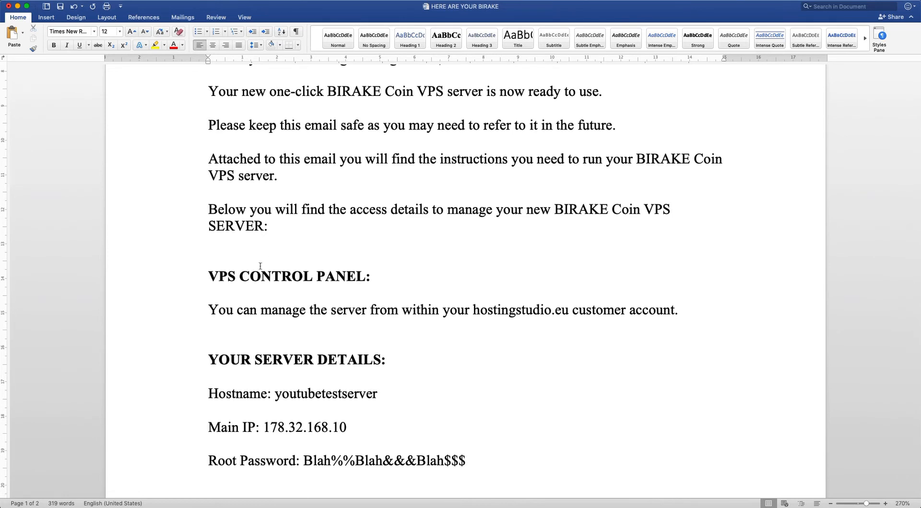
drag(210, 278, 677, 312)
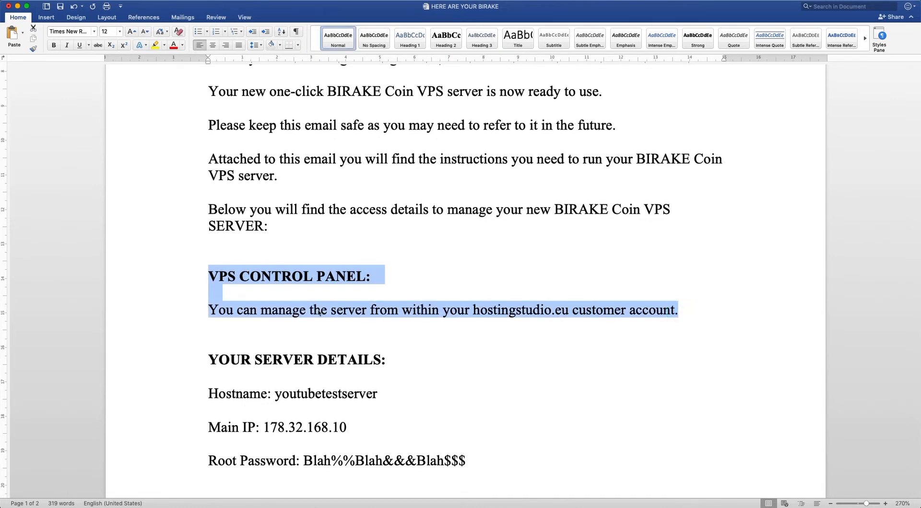
click(317, 310)
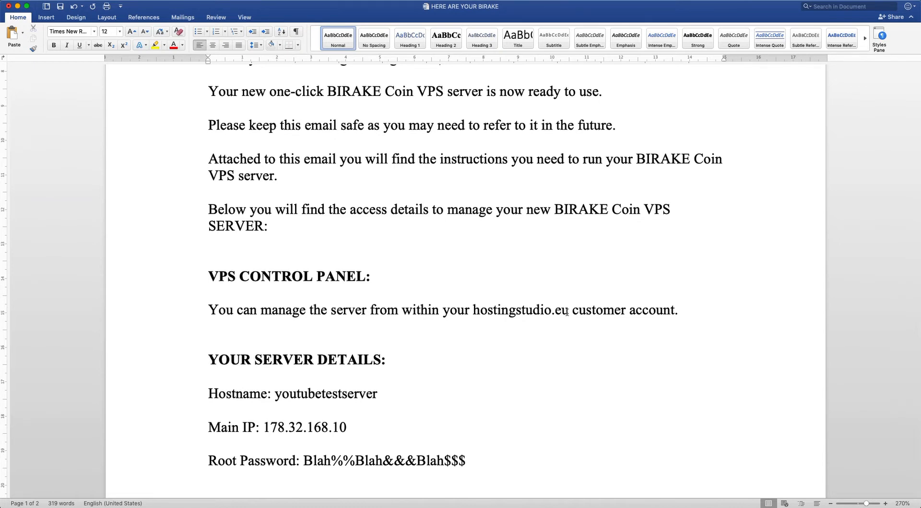
scroll(567, 312, down, 3)
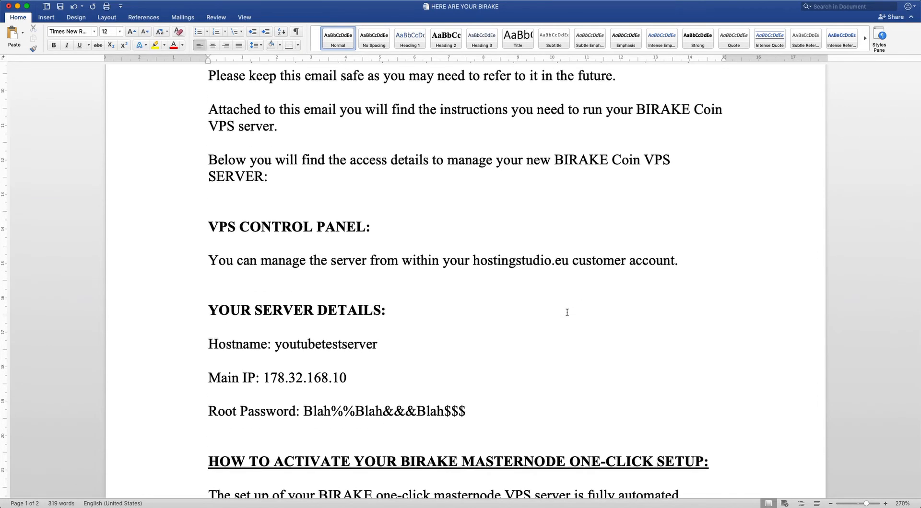
scroll(567, 313, down, 3)
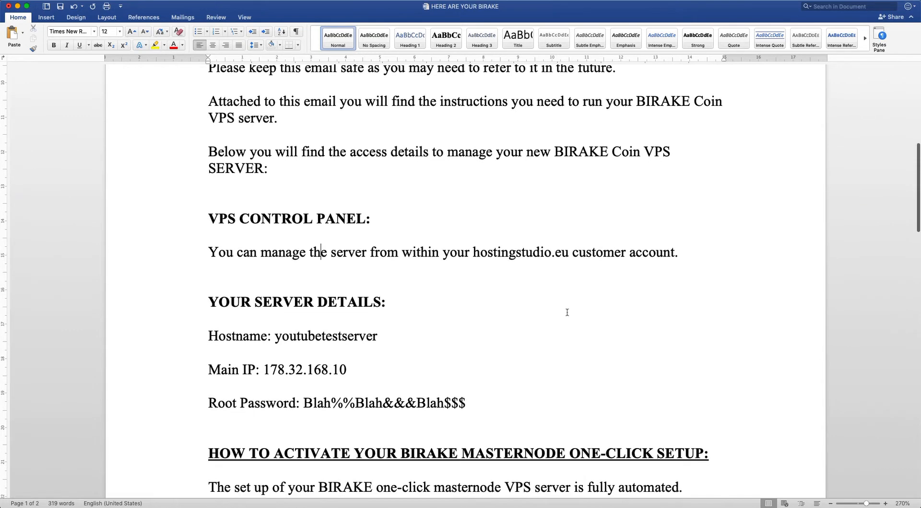
scroll(567, 313, down, 1)
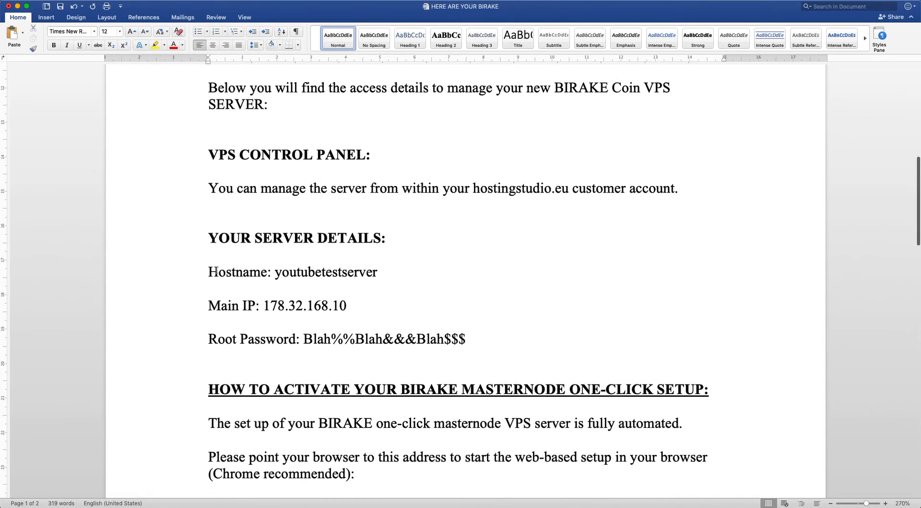
drag(208, 274, 370, 272)
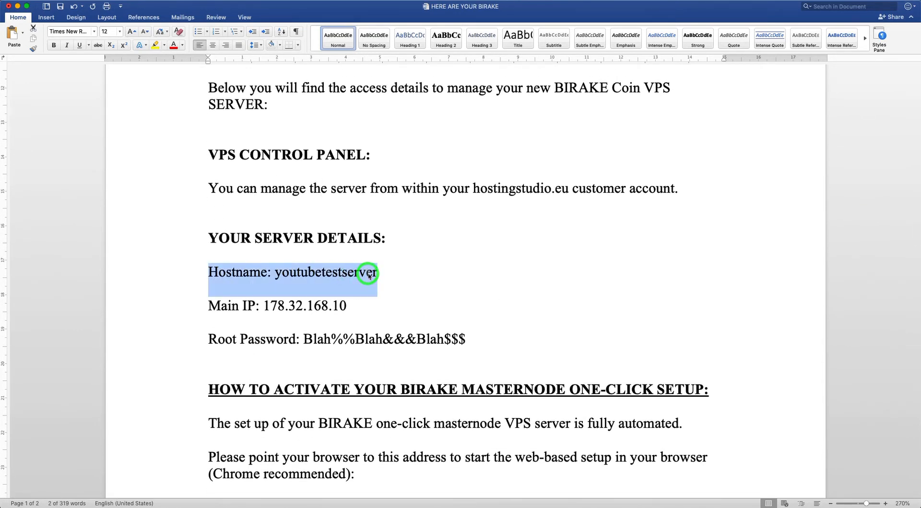
click(393, 280)
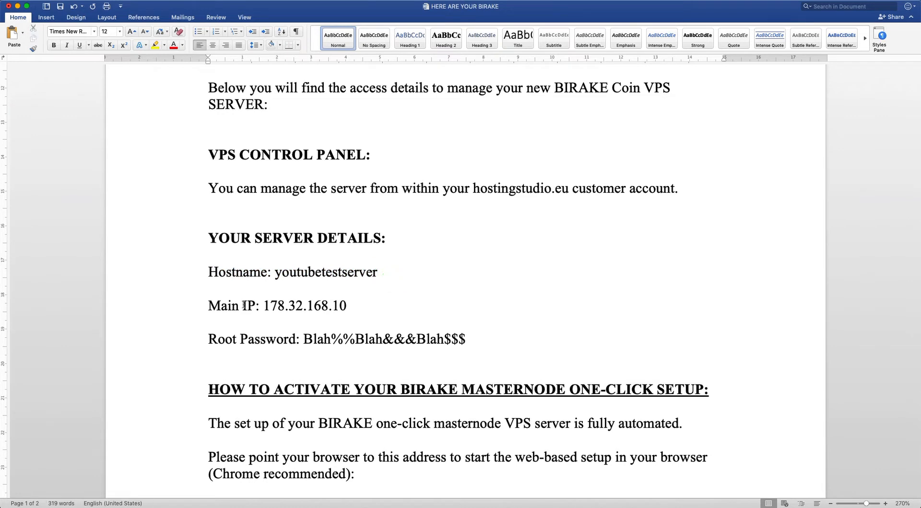
drag(208, 306, 384, 303)
click(383, 302)
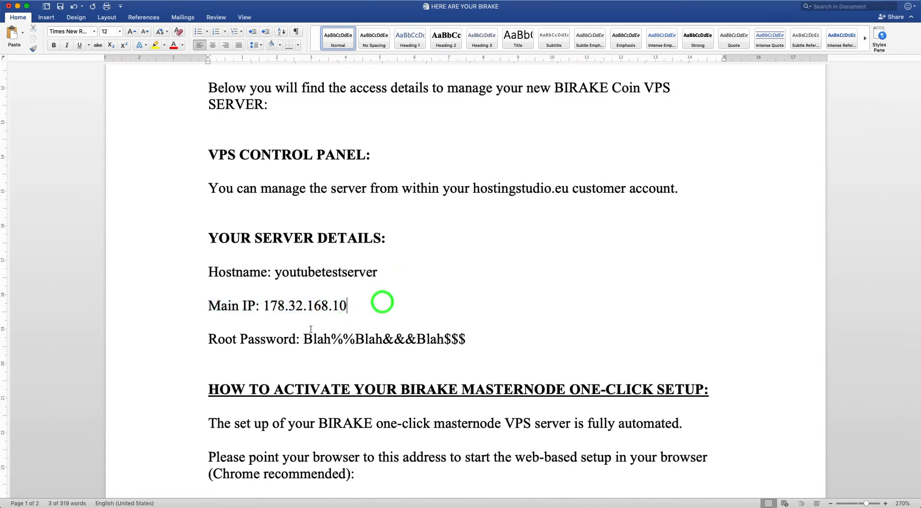
drag(210, 340, 475, 339)
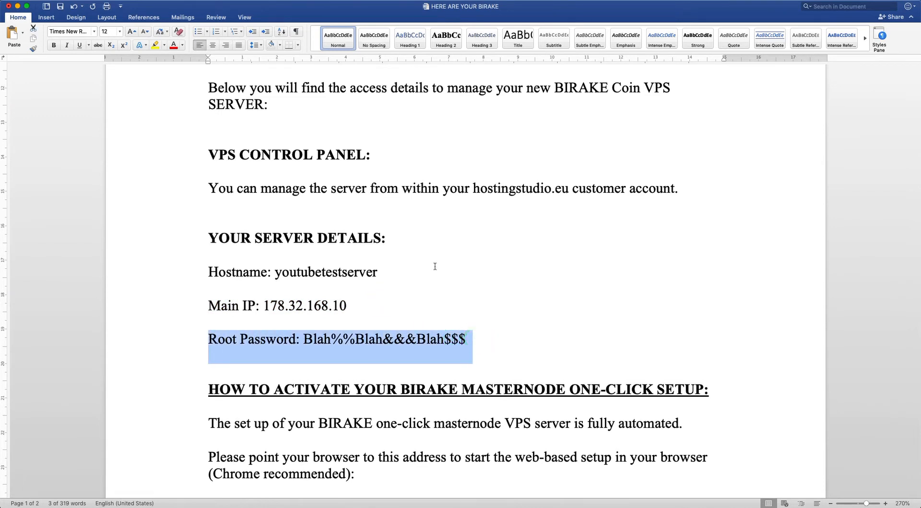
scroll(429, 255, down, 1)
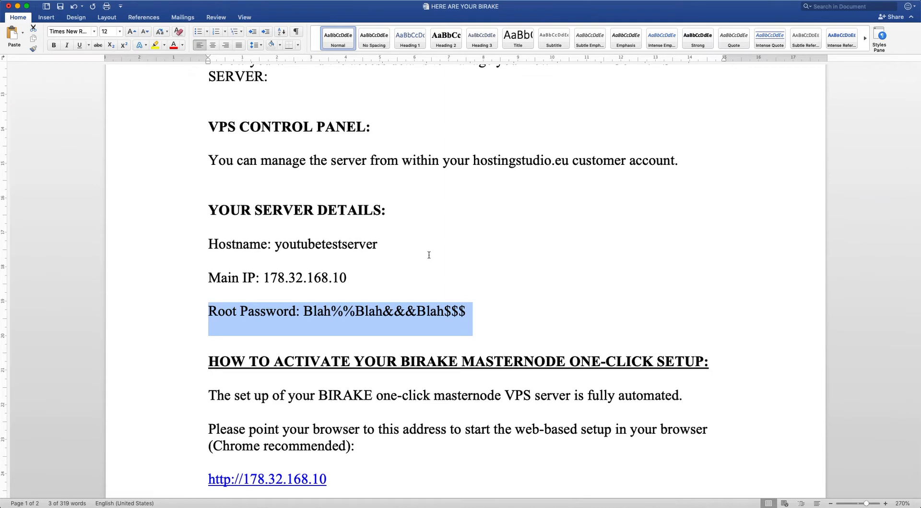
scroll(428, 255, down, 1)
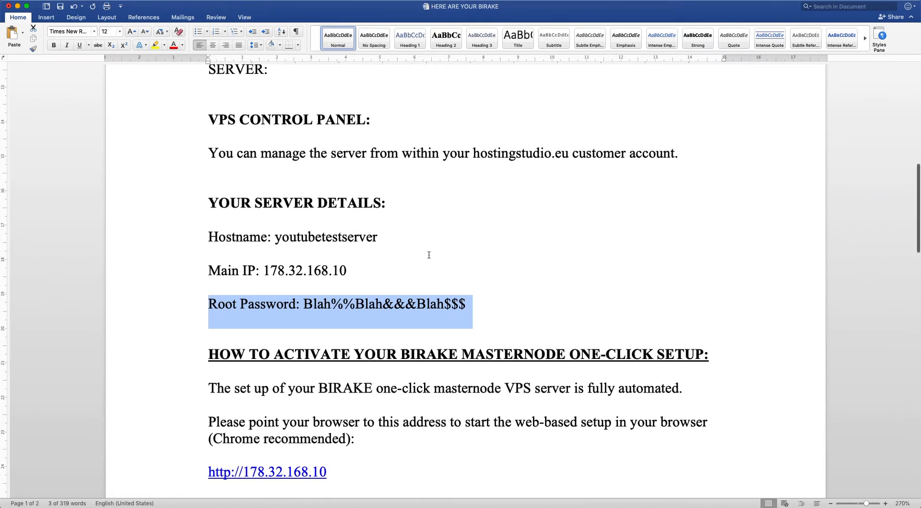
click(428, 254)
drag(478, 305, 220, 241)
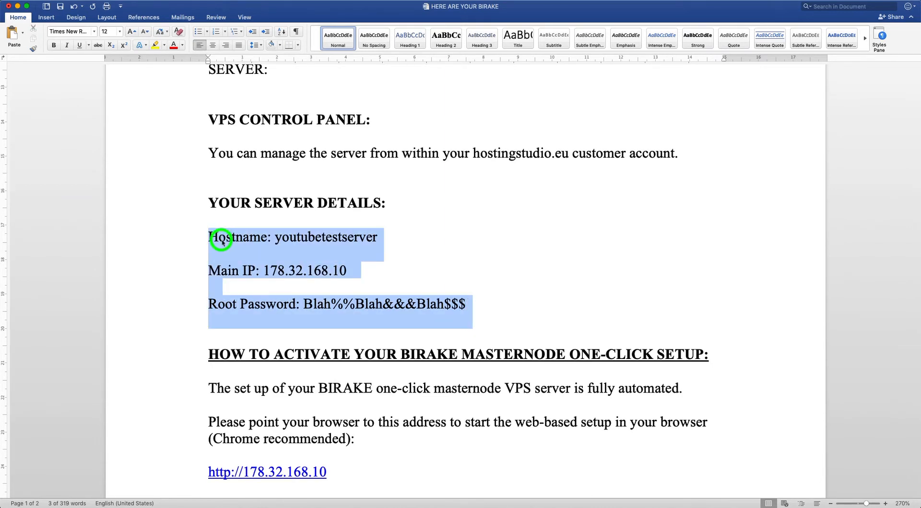
click(469, 238)
scroll(474, 238, down, 1)
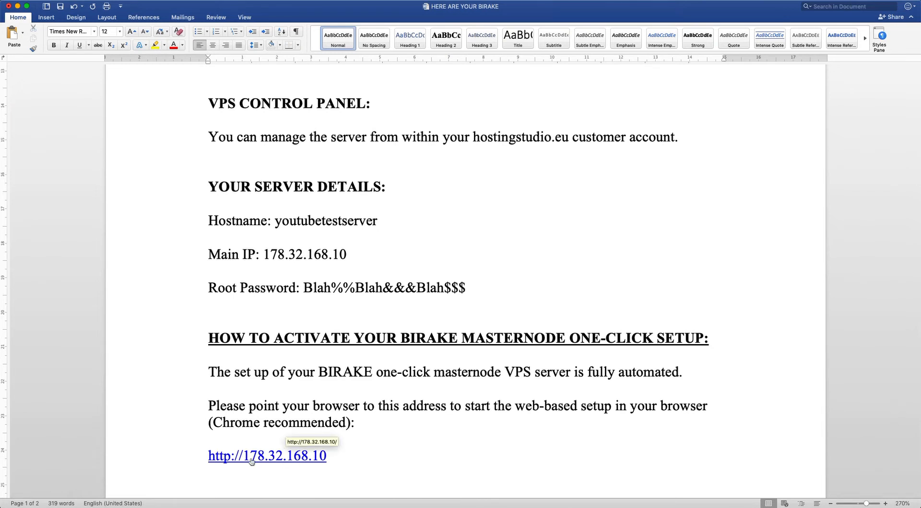
click(310, 460)
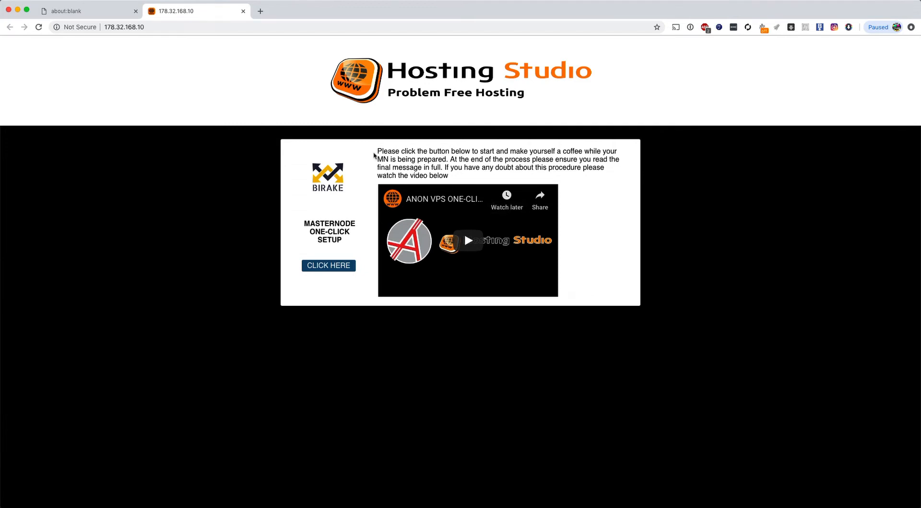
Step: Close the empty about:blank tab, keeping the Hosting Studio setup page open
click(135, 13)
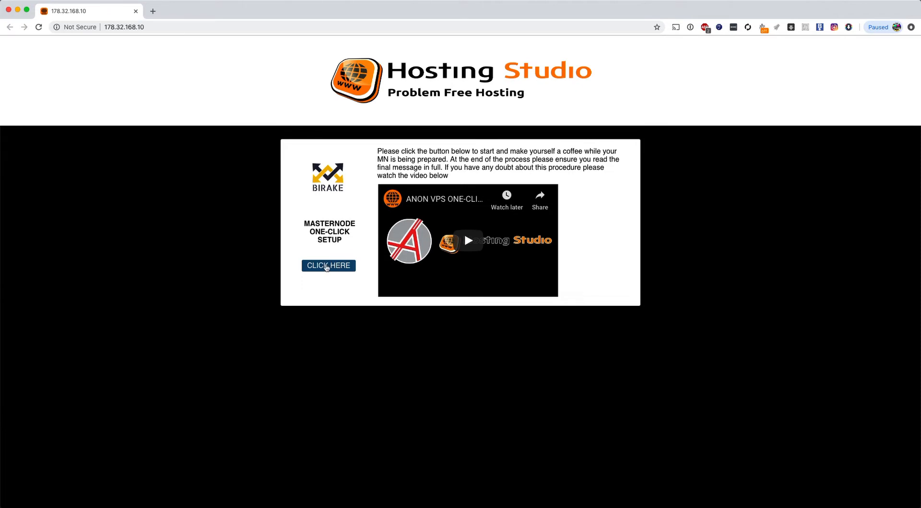
Step: Start the MASTERNODE ONE-CLICK SETUP and let its install log run to the block-verification pause
click(305, 224)
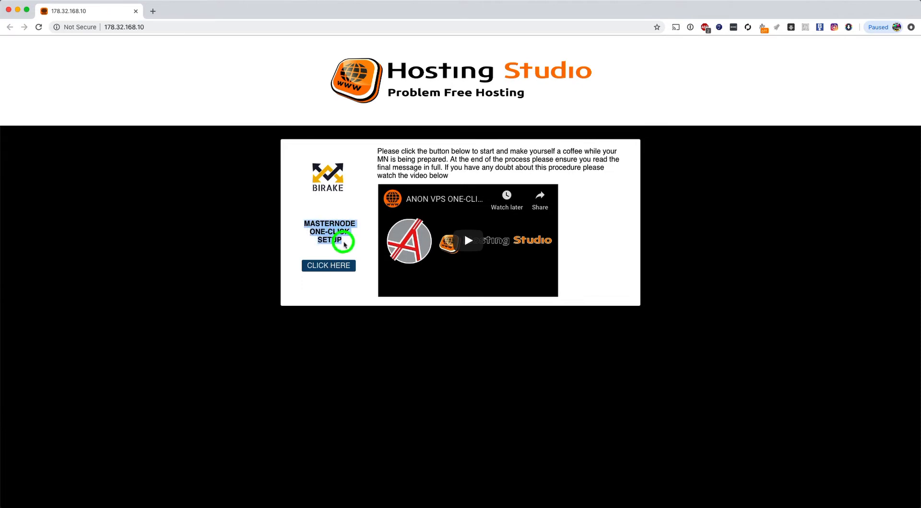
click(333, 265)
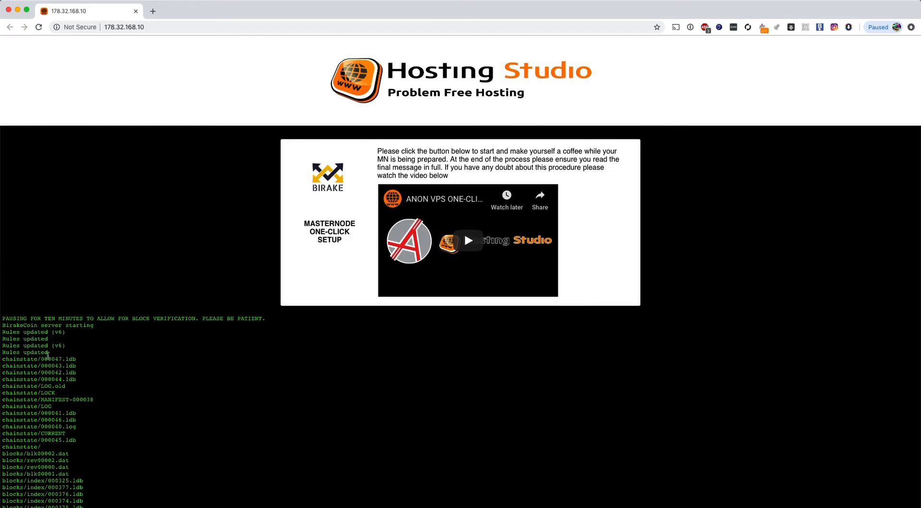
Step: Wait for the setup log to finish with JOB DONE and the masternode private key message
mouse_move(47, 352)
mouse_down()
mouse_move(12, 351)
mouse_move(28, 351)
mouse_move(37, 337)
mouse_move(56, 352)
mouse_up()
click(41, 350)
click(32, 350)
click(67, 350)
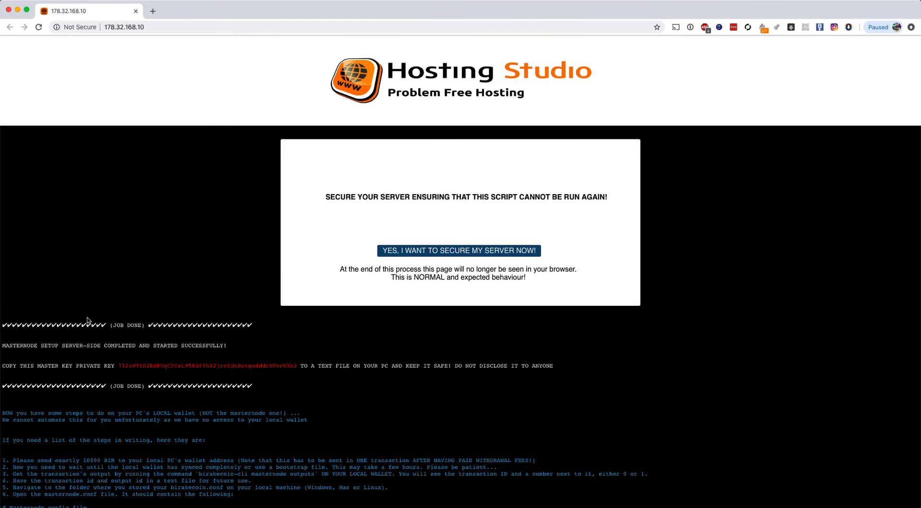
Step: Select the red masternode private key on the completion message and copy it
scroll(87, 321, down, 3)
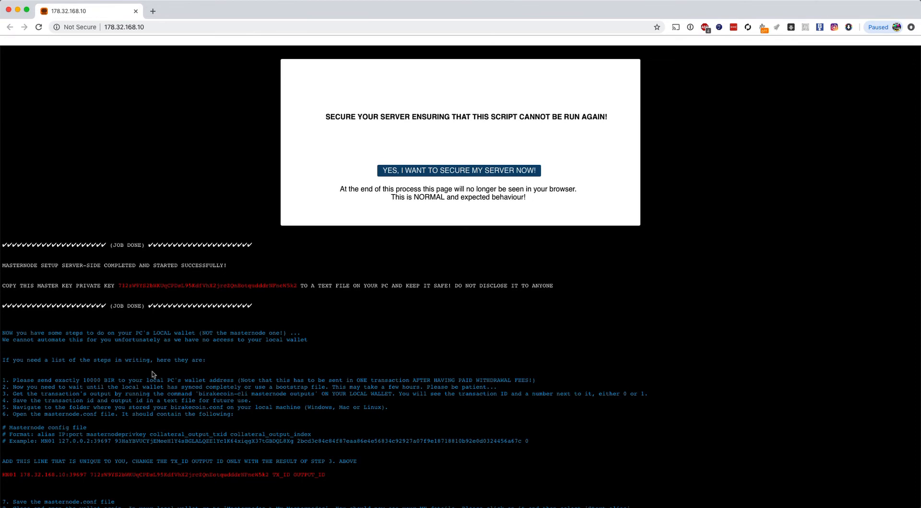
click(119, 285)
drag(119, 286, 297, 286)
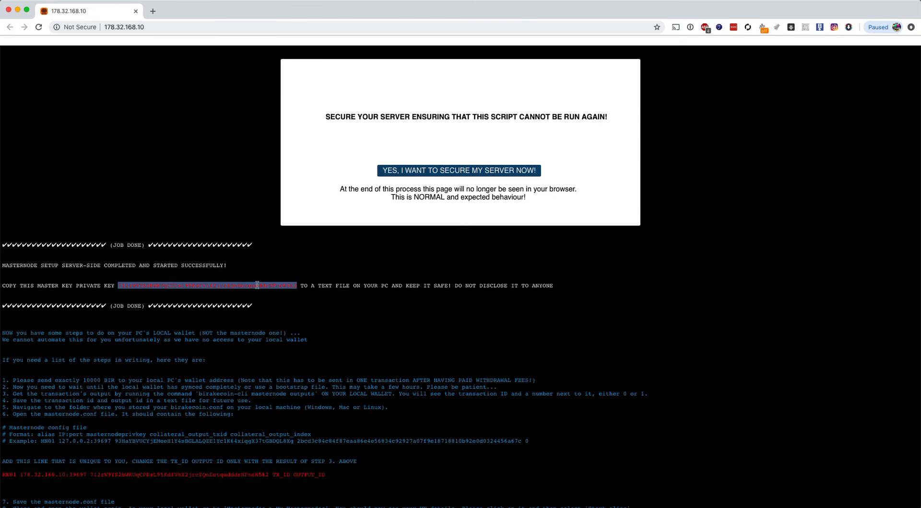
right_click(257, 285)
click(287, 304)
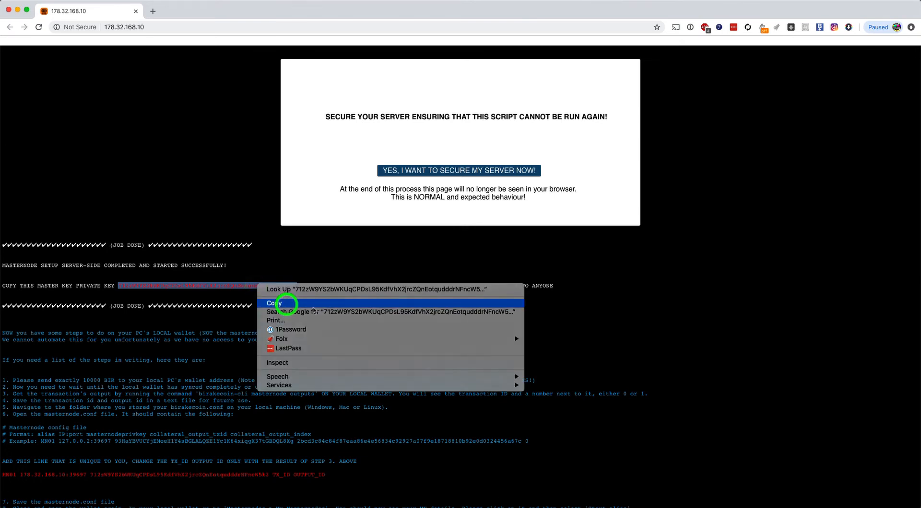
mouse_move(523, 499)
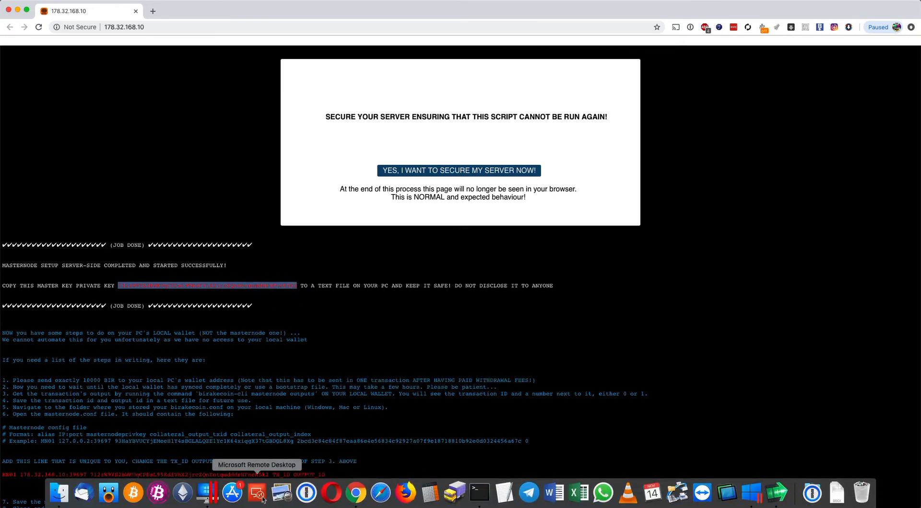
Step: Switch to the Windows VM and open MyMNkey.txt from the desktop
click(209, 493)
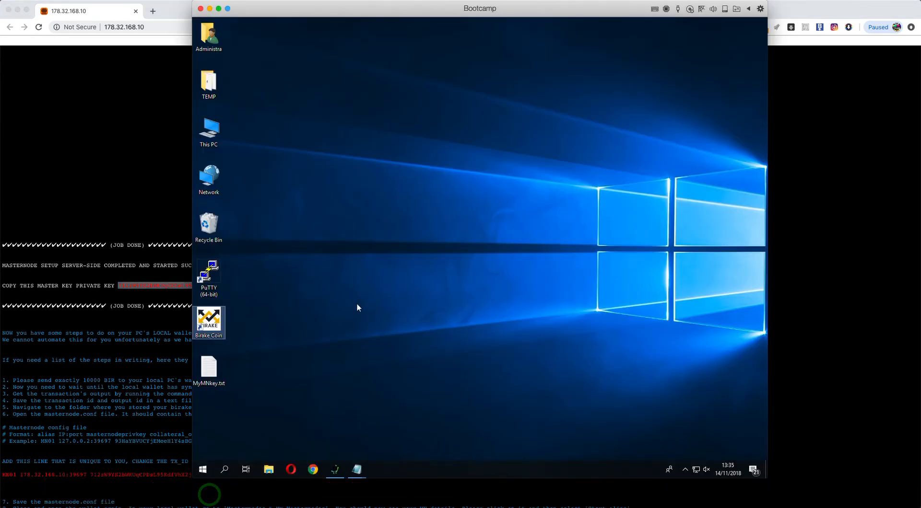
click(351, 314)
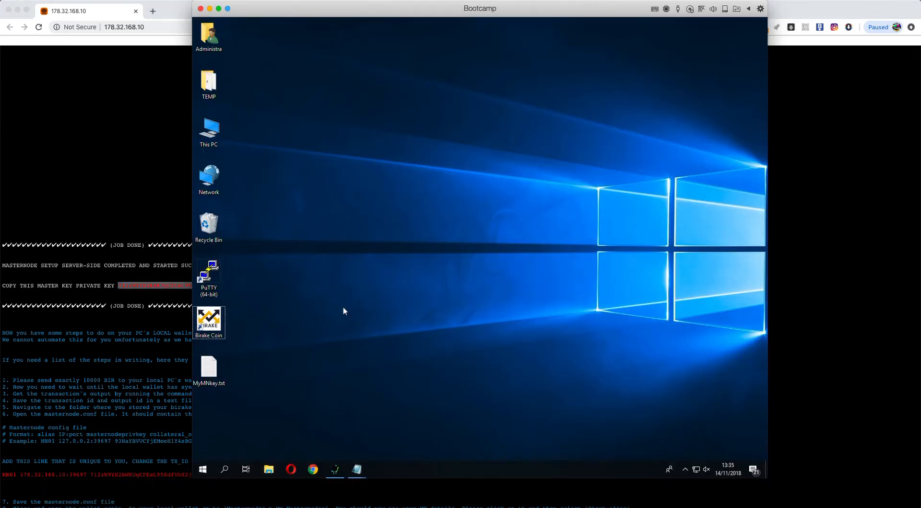
double_click(211, 365)
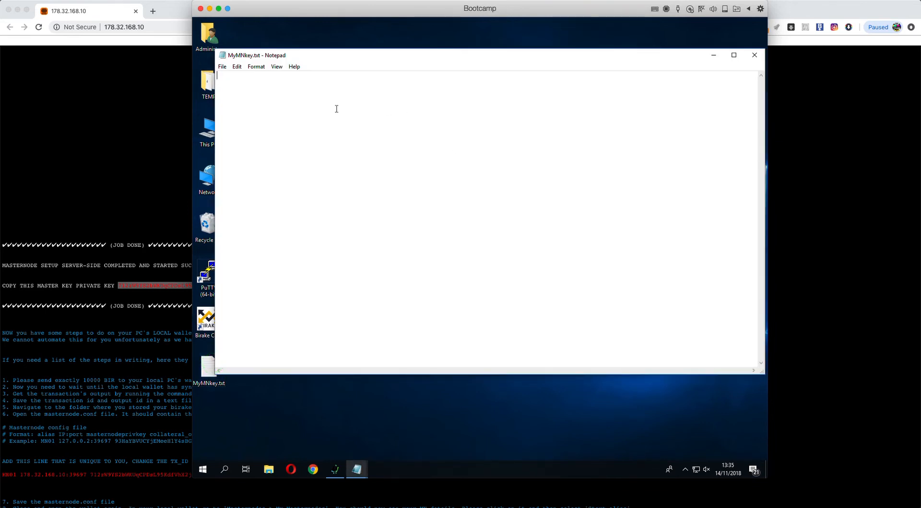
Step: Paste the masternode private key into MyMNkey.txt and start a new line below it
click(237, 67)
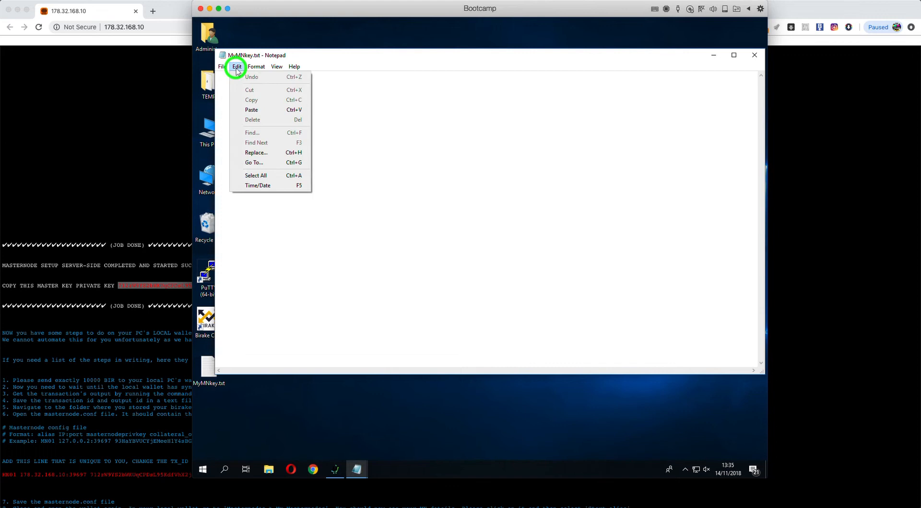
click(254, 107)
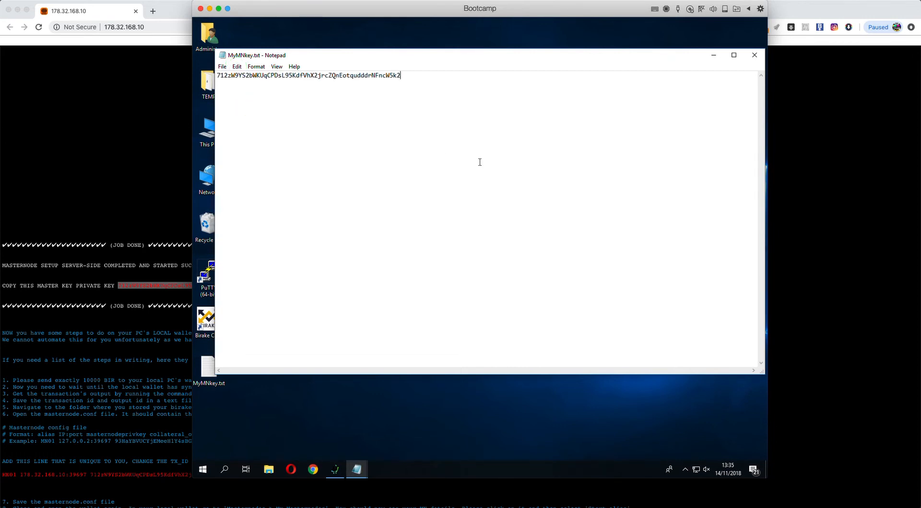
key(Return)
key(ctrl+alt)
Step: Copy the red MN01 masternode line from the setup page, then return to the VM's note
click(128, 202)
scroll(181, 206, down, 5)
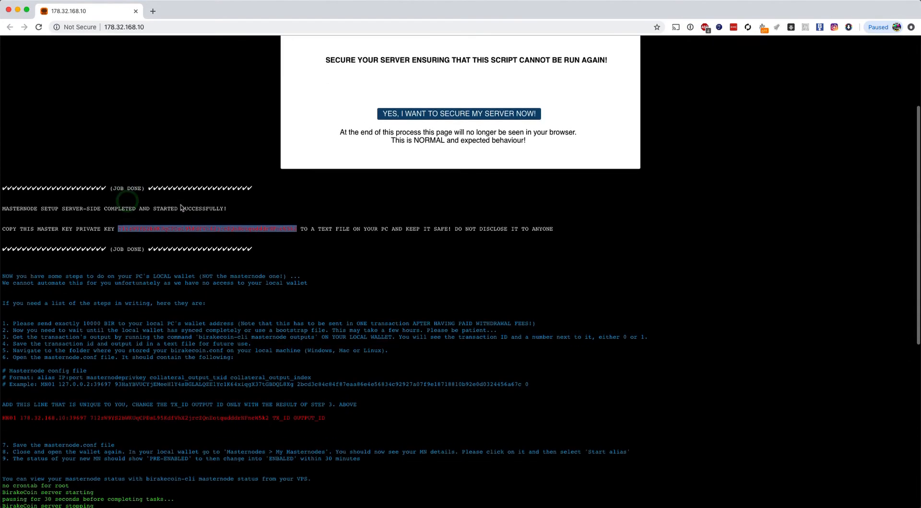
click(56, 319)
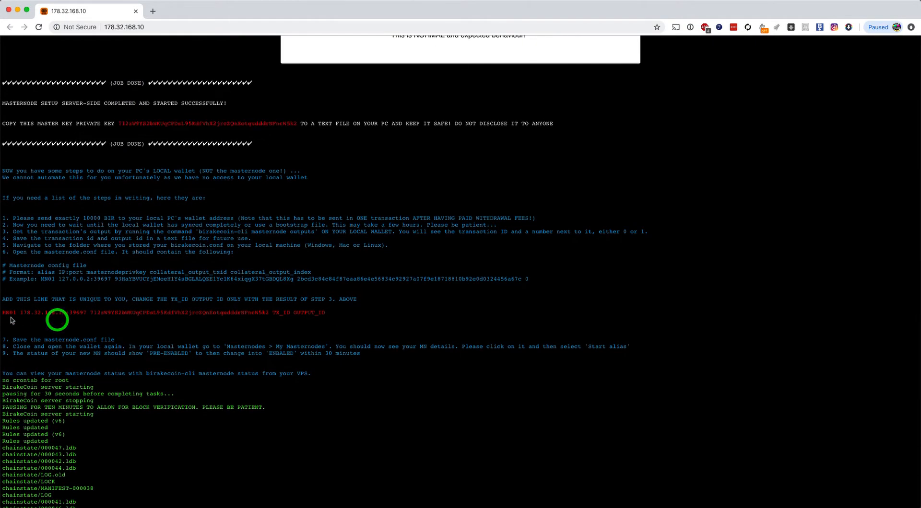
drag(3, 313, 325, 313)
right_click(314, 311)
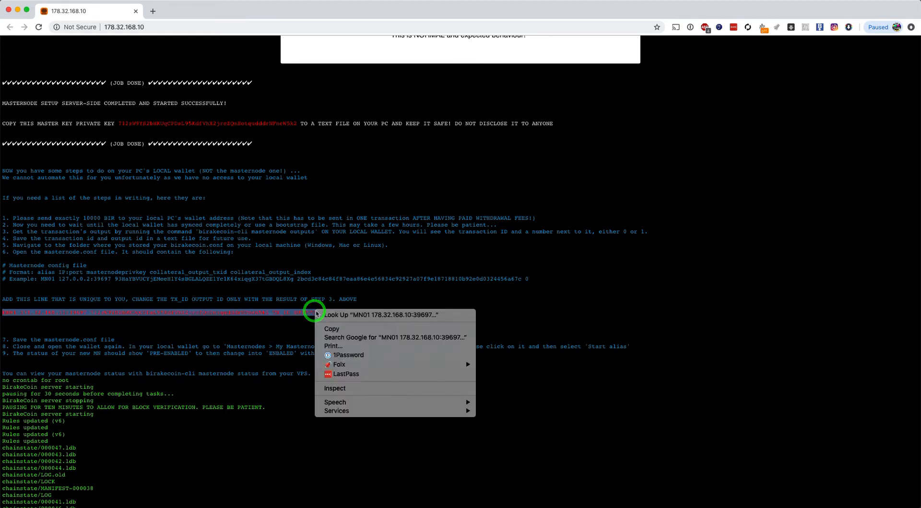
click(340, 330)
key(super+Tab)
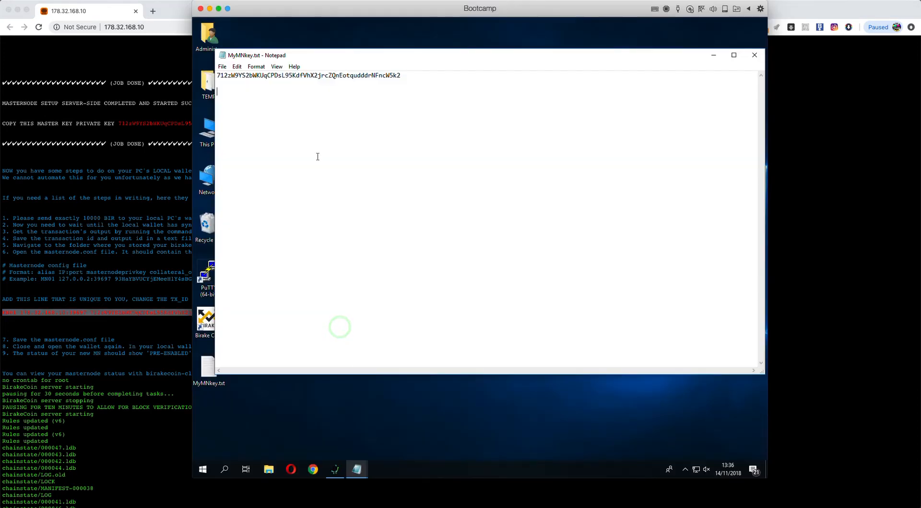
Step: Paste the MN01 line below the key, save MyMNkey.txt, and scroll the setup page back up
key(ctrl+v)
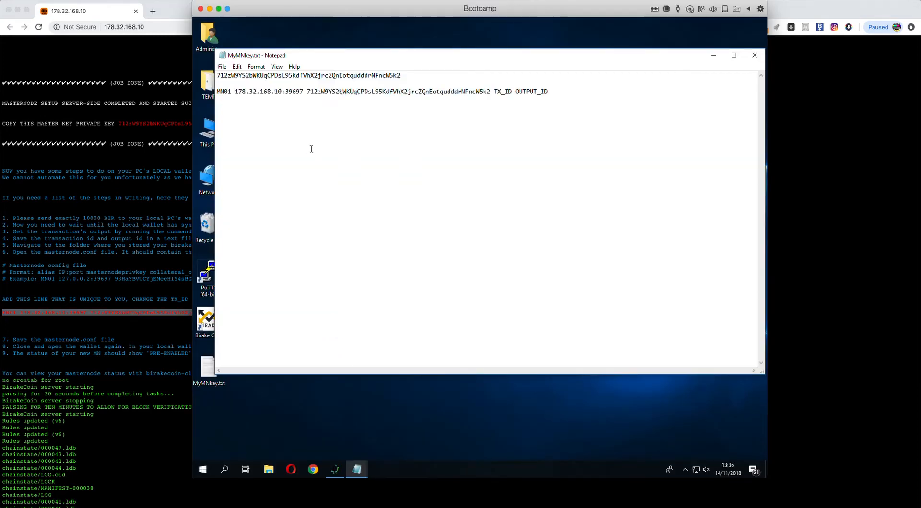
click(222, 66)
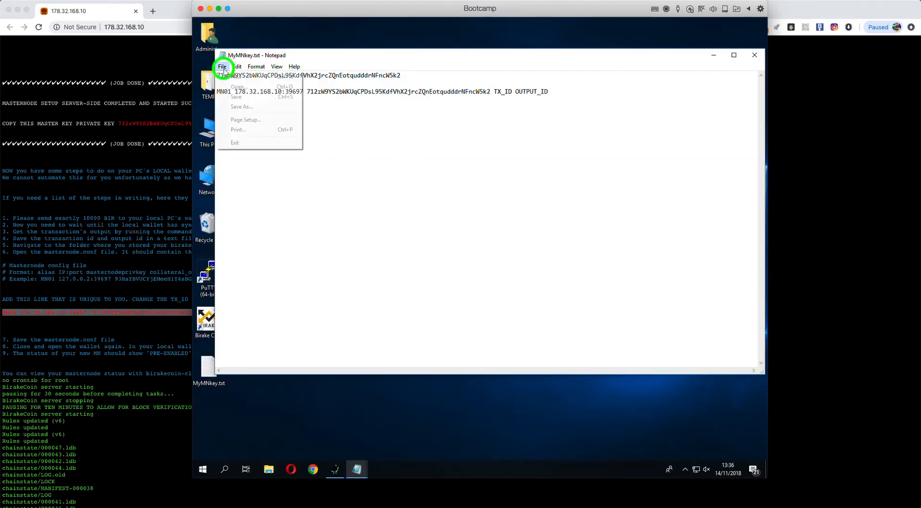
click(237, 97)
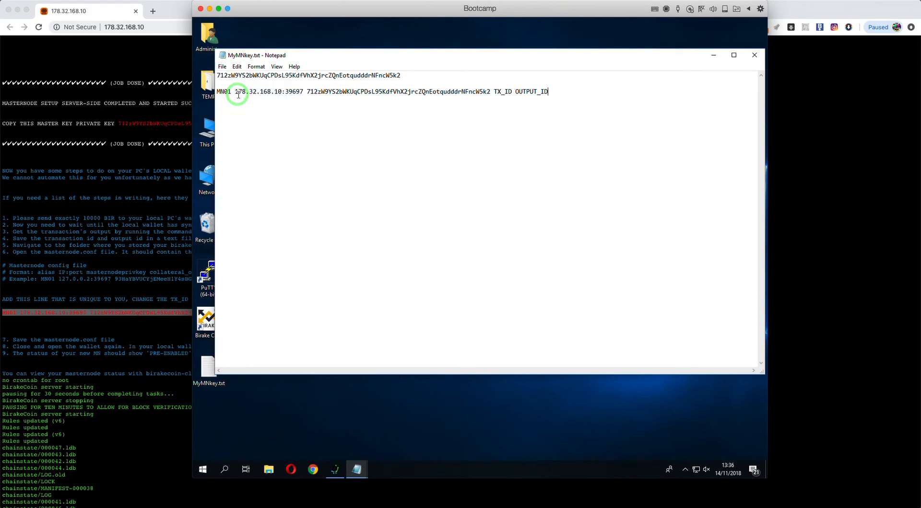
click(141, 113)
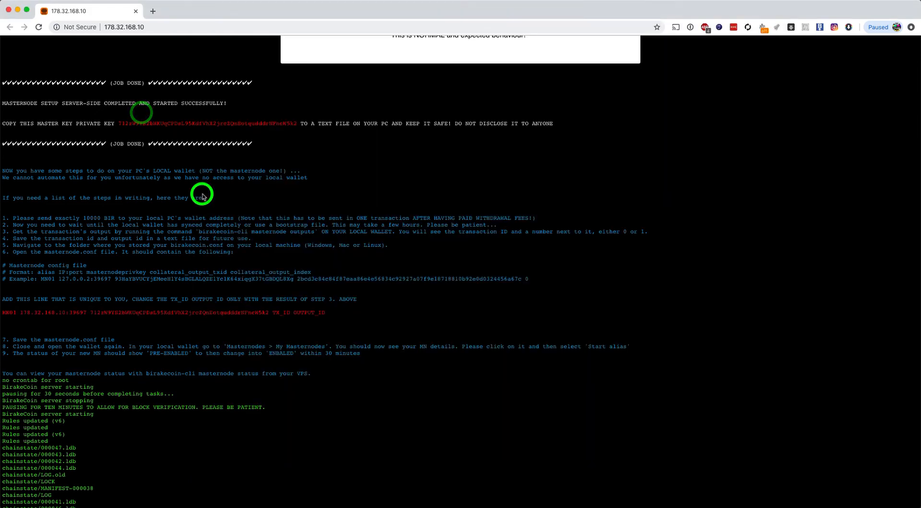
scroll(293, 197, up, 10)
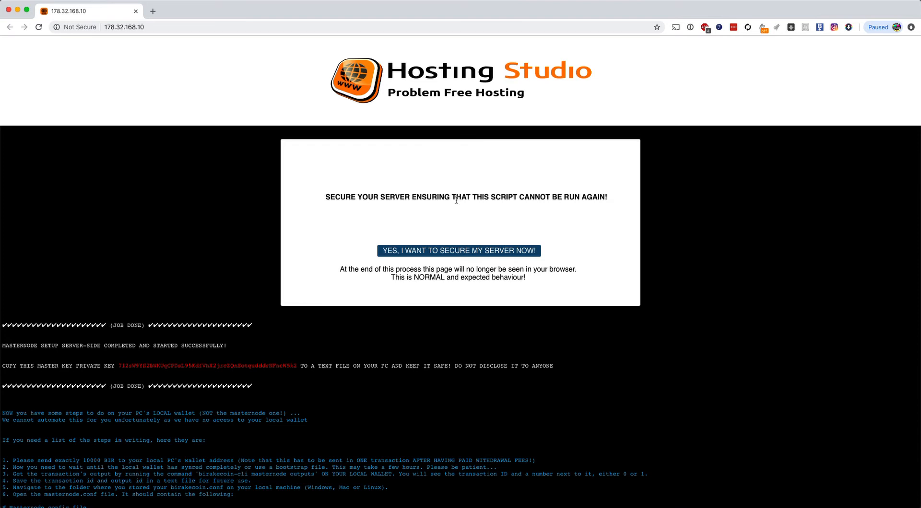
Step: Go to the secure-server section and read the note about the page disappearing
click(438, 208)
drag(341, 269, 541, 279)
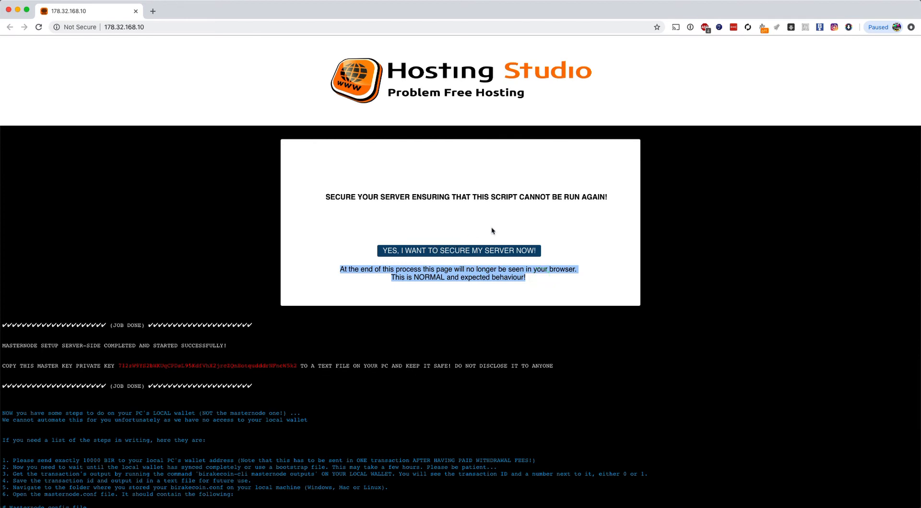
click(595, 240)
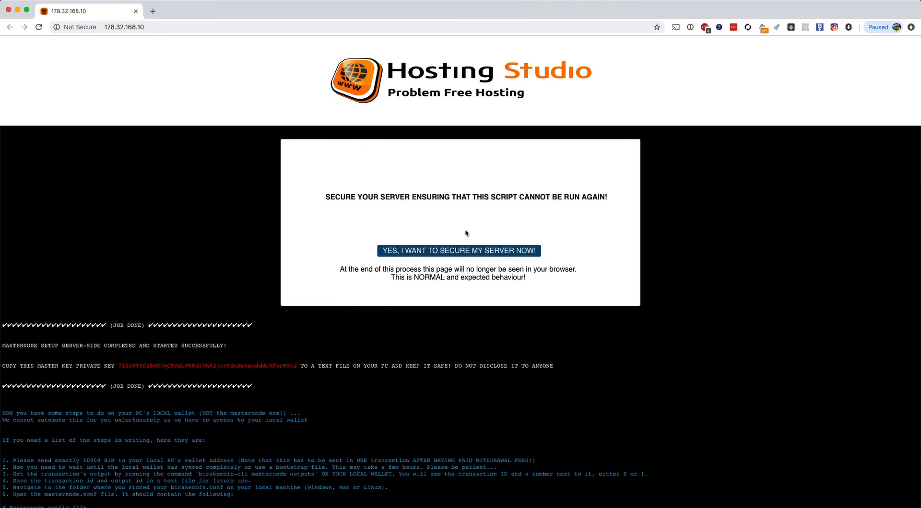
Step: Choose to secure the server, back out once, then retry and confirm the key was copied
click(428, 252)
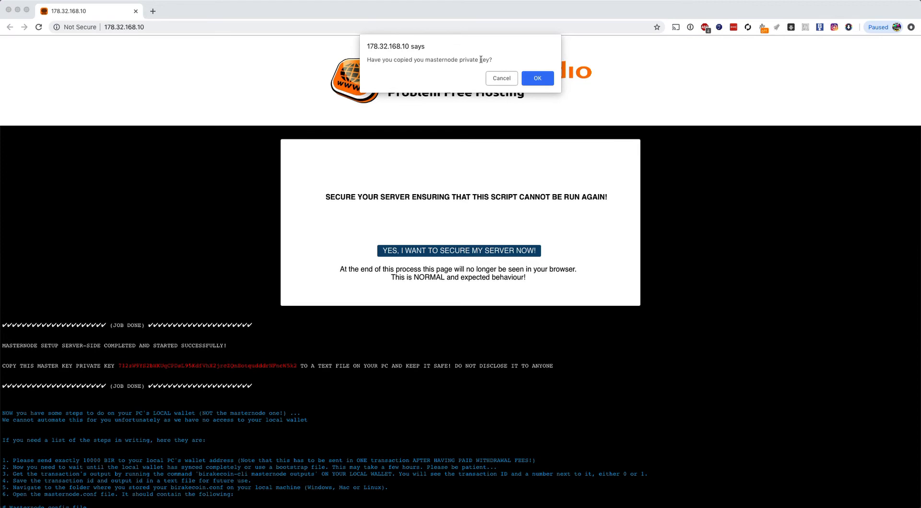
click(497, 76)
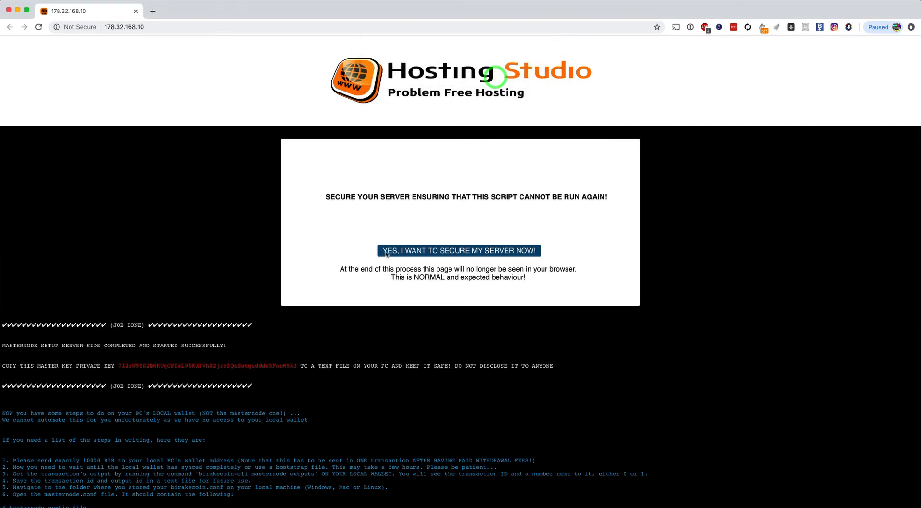
scroll(232, 362, down, 5)
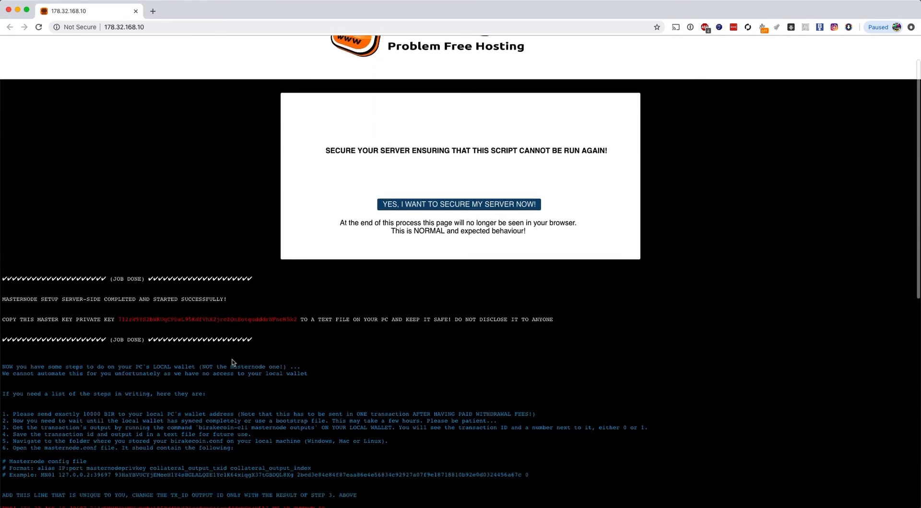
scroll(232, 363, up, 5)
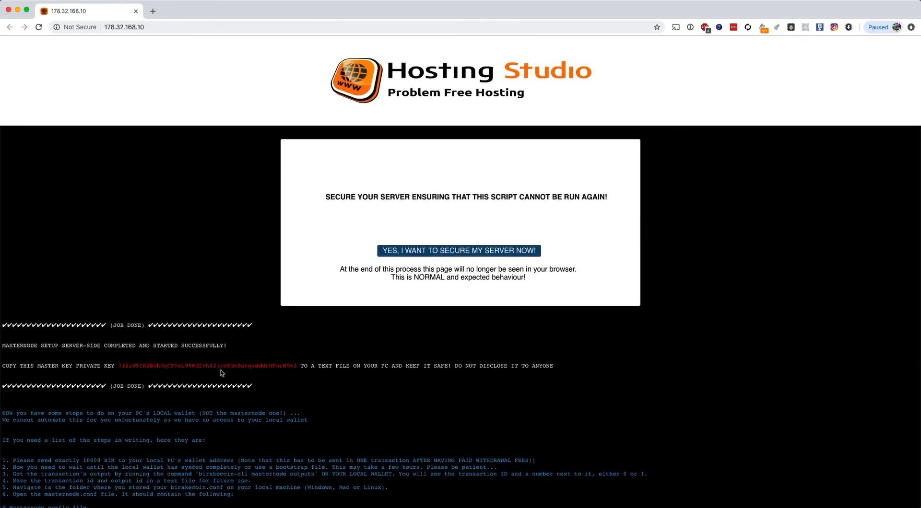
scroll(222, 373, down, 4)
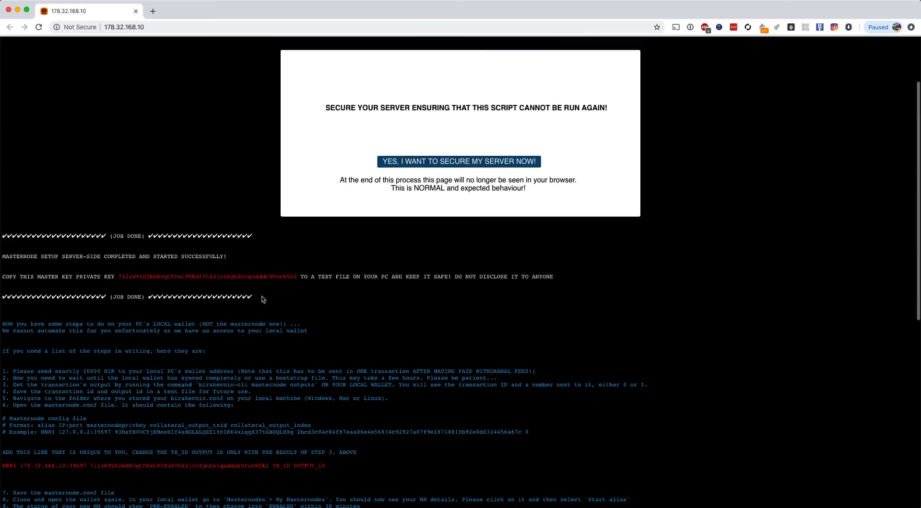
scroll(263, 299, up, 4)
click(474, 251)
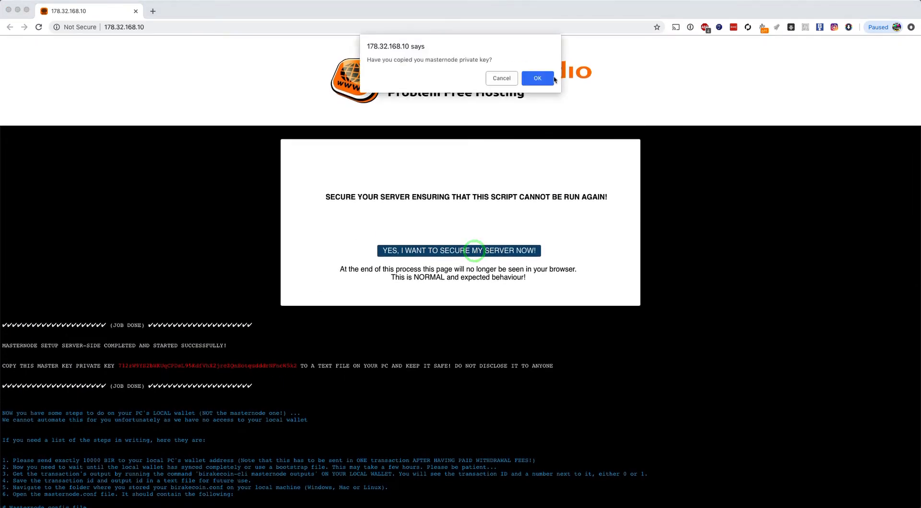
click(550, 79)
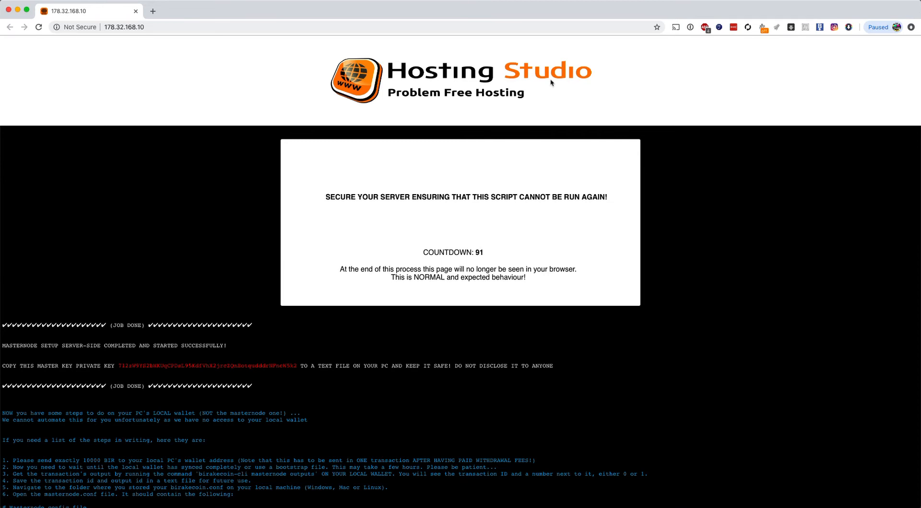
Step: Return to the Windows VM, move the MyMNkey.txt Notepad window aside and launch the Birake wallet
key(super+Tab)
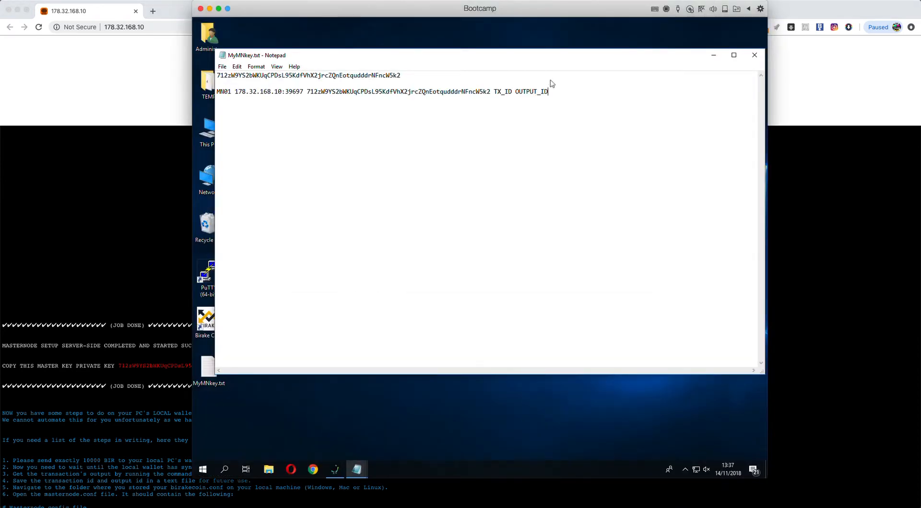
click(323, 406)
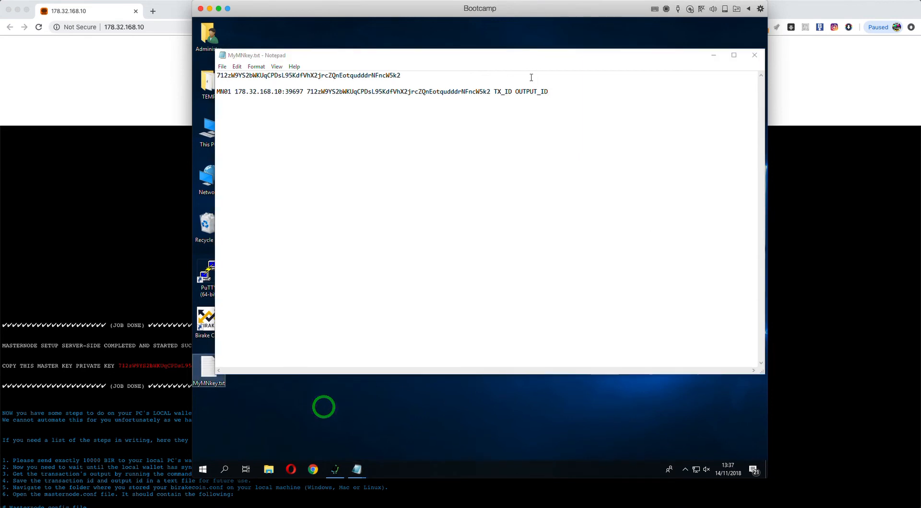
mouse_move(502, 55)
mouse_down()
mouse_move(515, 46)
mouse_move(504, 43)
mouse_up()
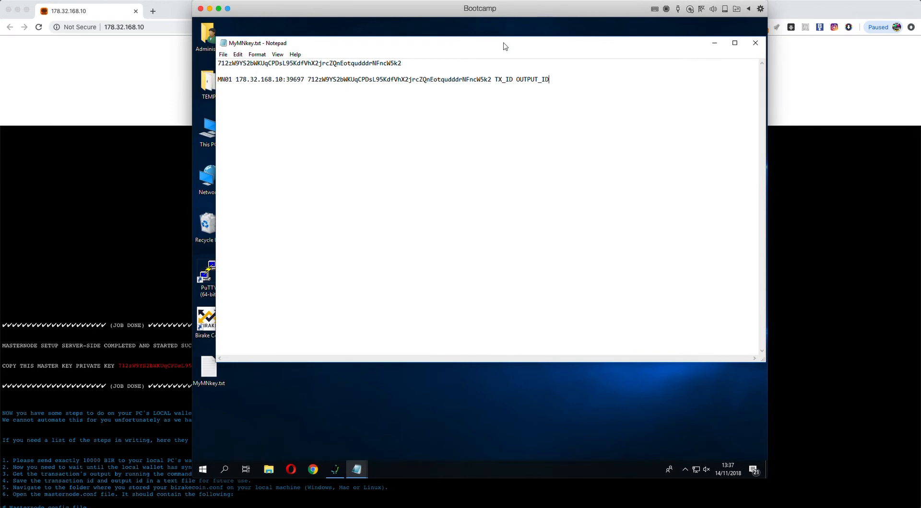
drag(503, 43, 499, 40)
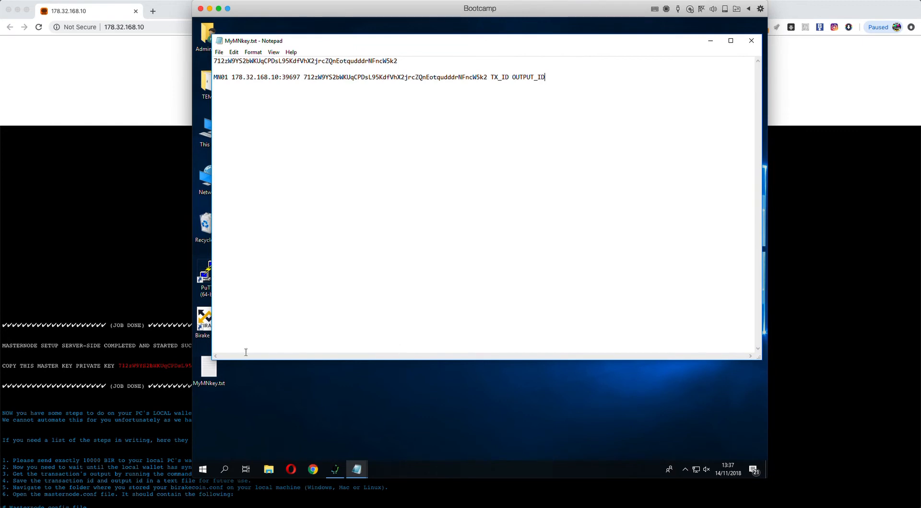
click(206, 325)
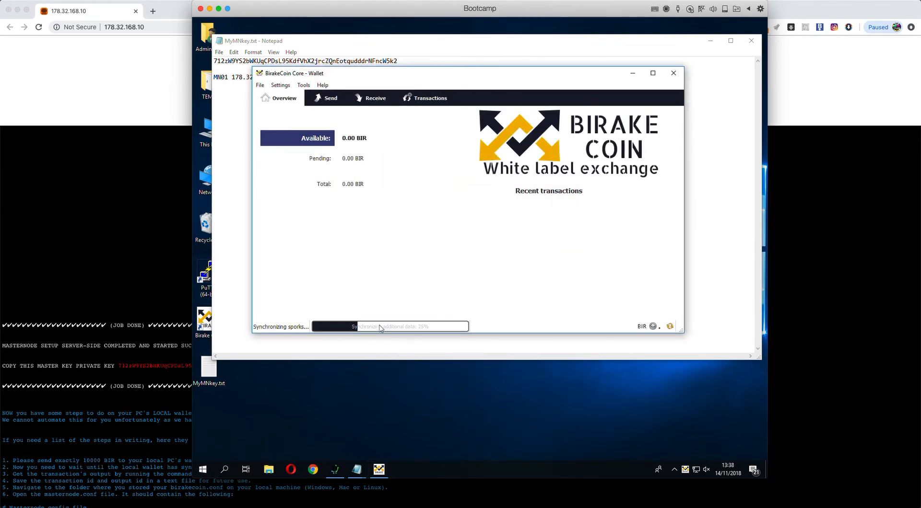
Step: Open the receiving addresses list and label the unlabelled address 'COLATERAL'
click(369, 98)
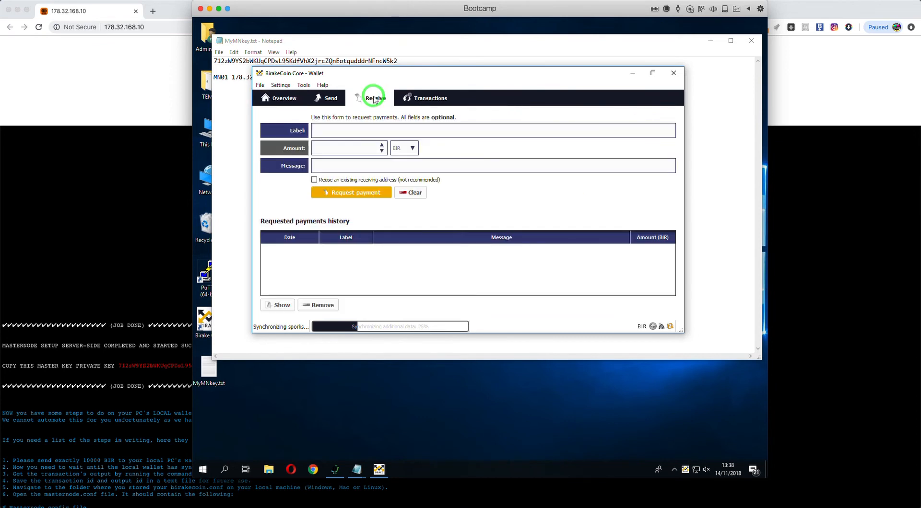
click(259, 85)
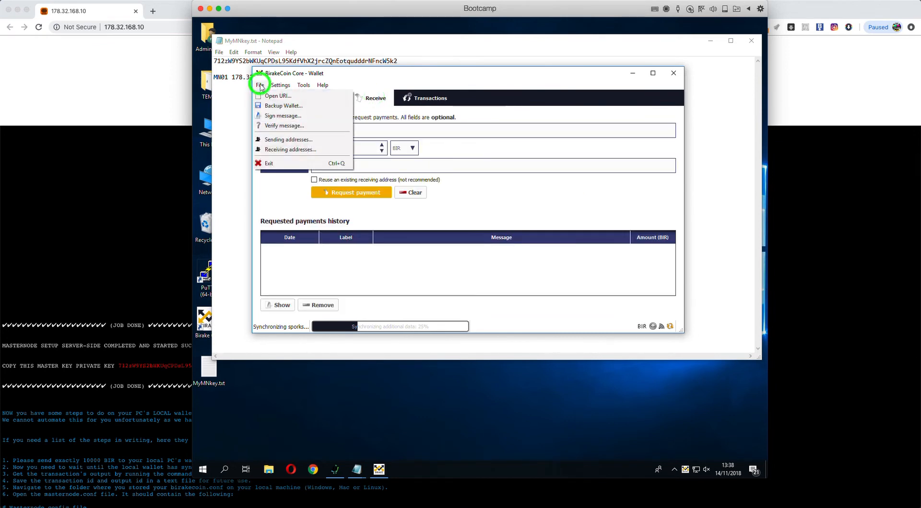
click(292, 151)
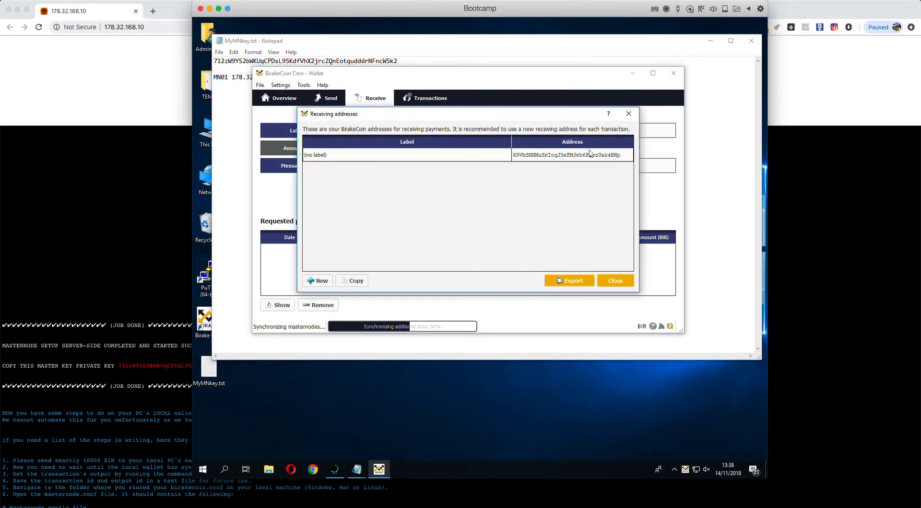
click(323, 154)
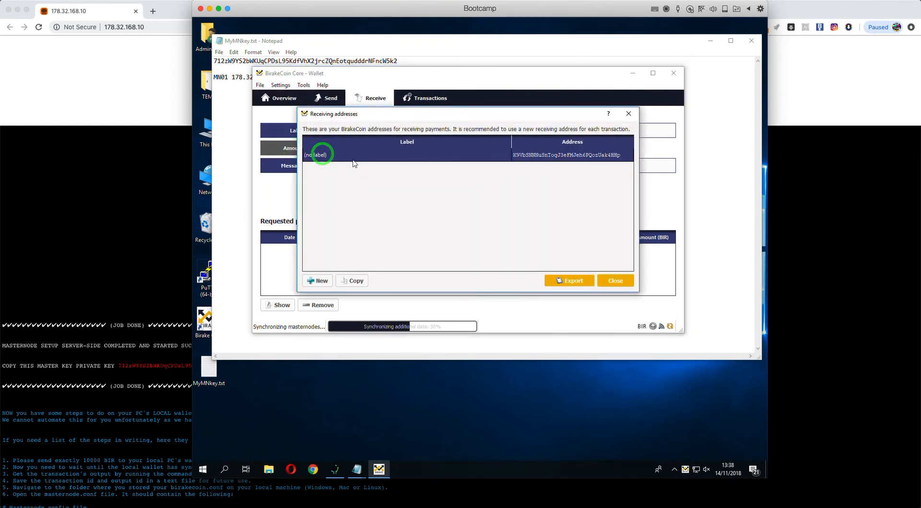
click(347, 158)
double_click(338, 155)
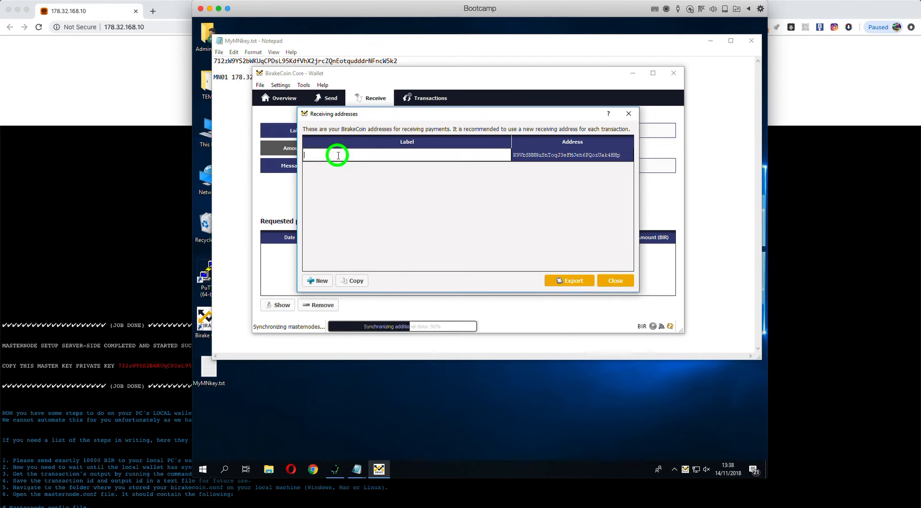
text(coLATERAL)
click(356, 205)
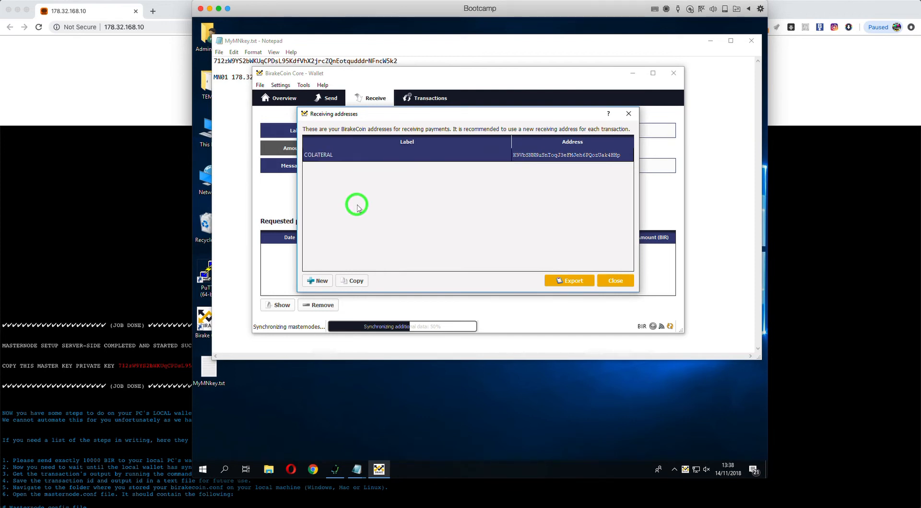
Step: Correct the label's spelling to 'COLLATERAL' and close the receiving addresses list
click(317, 154)
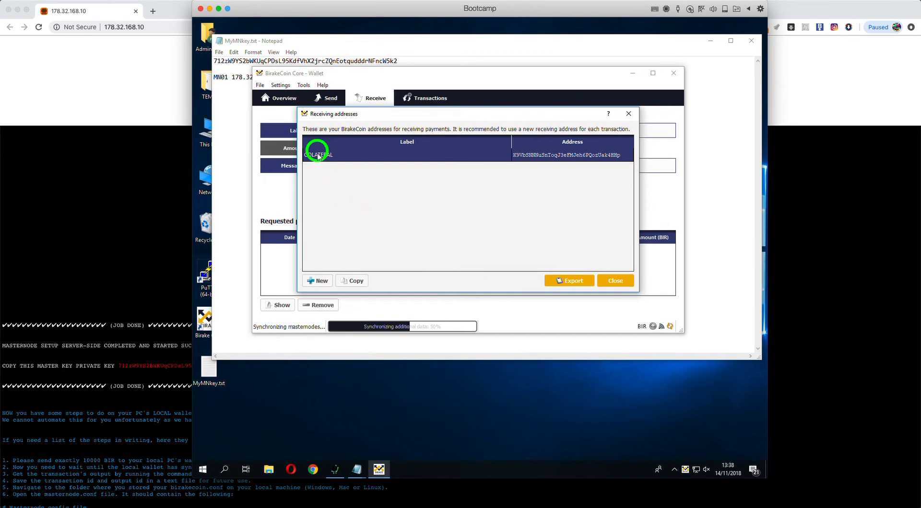
double_click(313, 154)
click(313, 154)
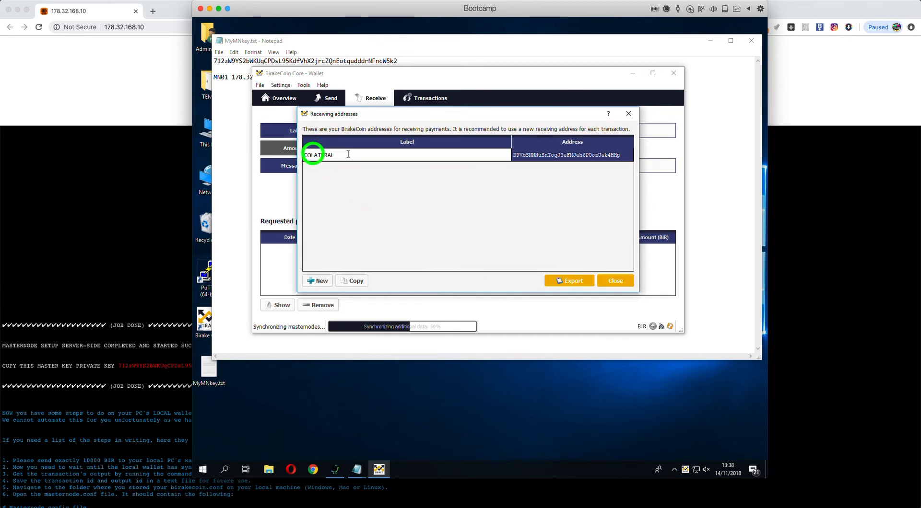
text(L)
click(414, 230)
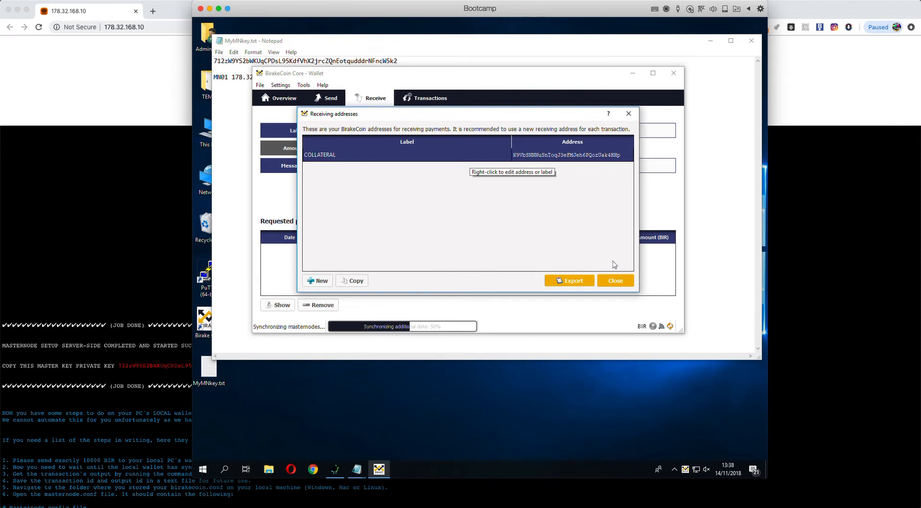
click(616, 280)
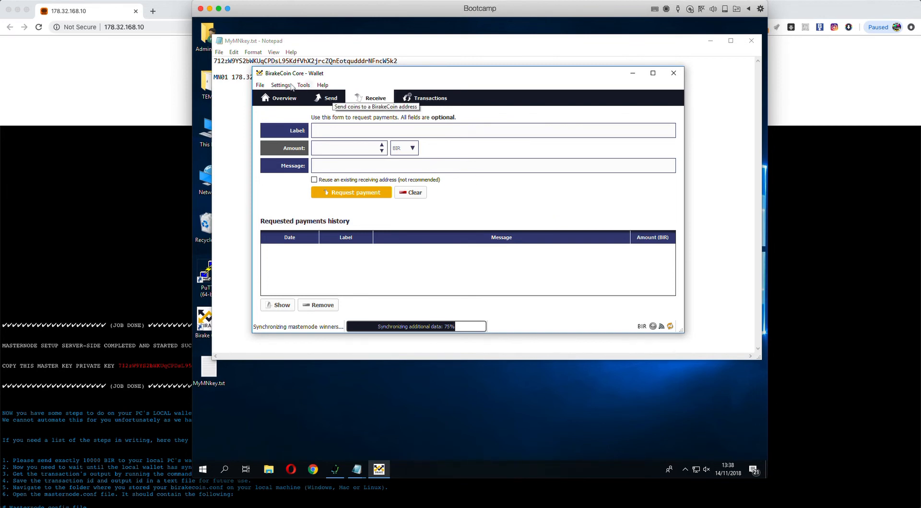
Step: In Settings > Options, Wallet tab, enable Show Masternodes Tab and coin control features
click(282, 86)
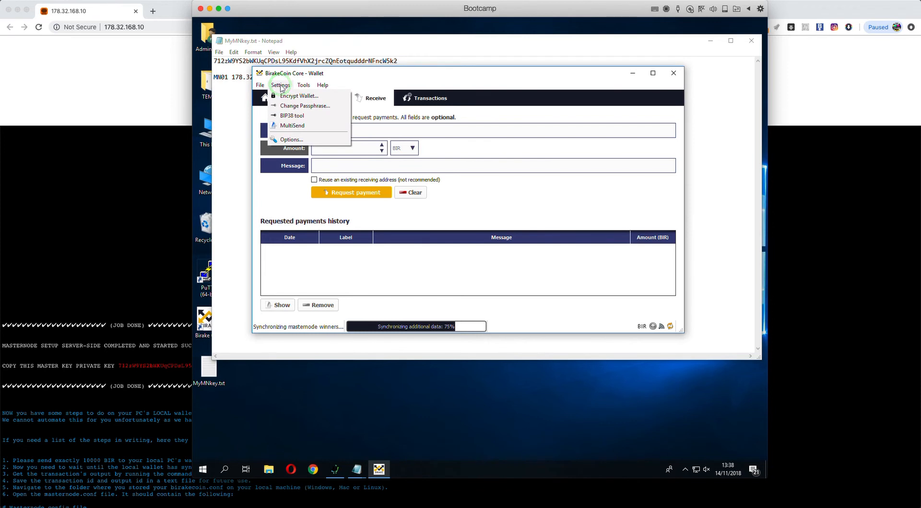
click(287, 140)
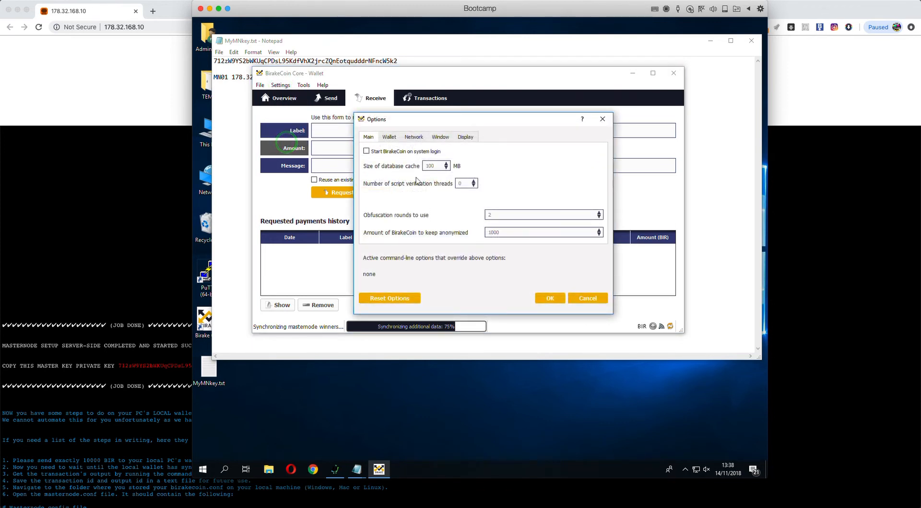
click(389, 137)
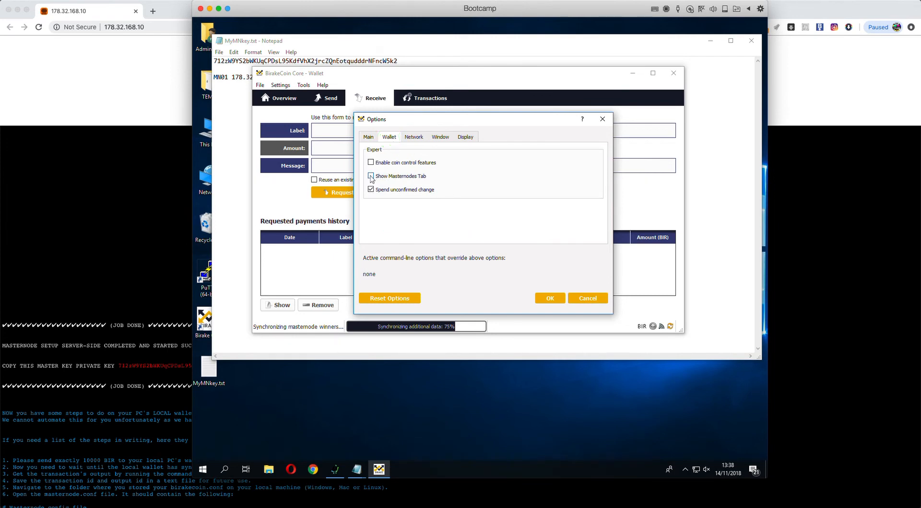
click(370, 177)
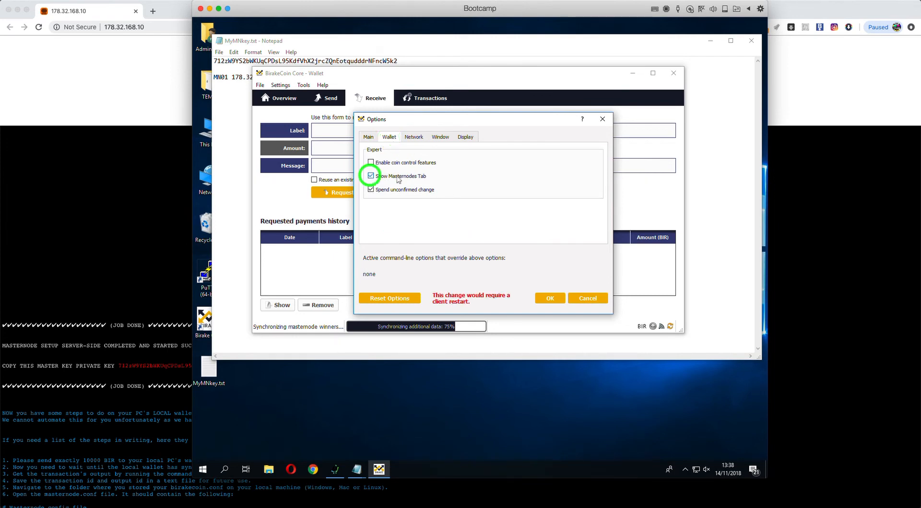
click(371, 162)
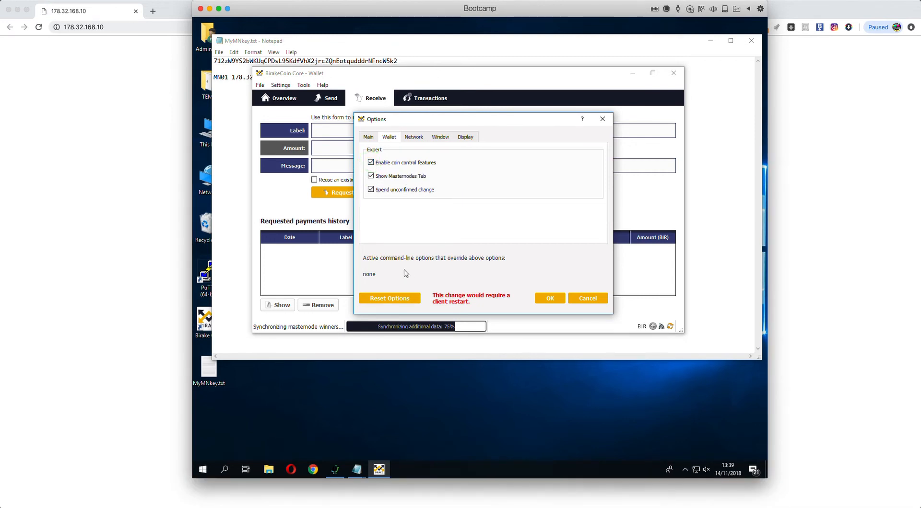
Step: Reload the 178.32.168.10 server page in Chrome, which returns ERR_CONNECTION_REFUSED
click(142, 147)
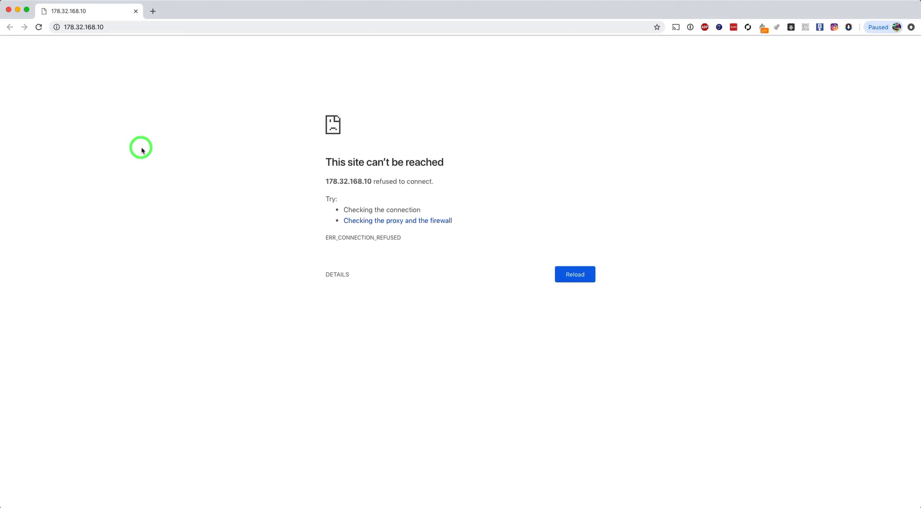
drag(326, 164, 447, 182)
click(105, 49)
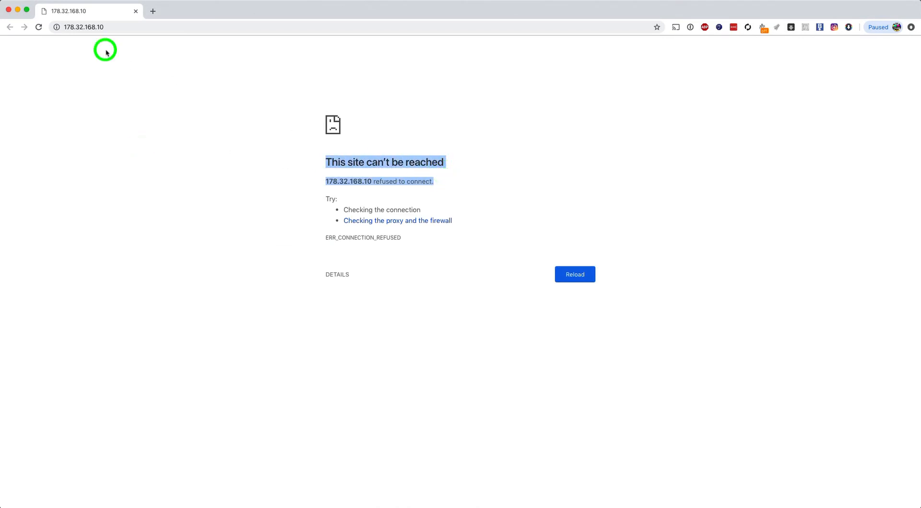
click(39, 27)
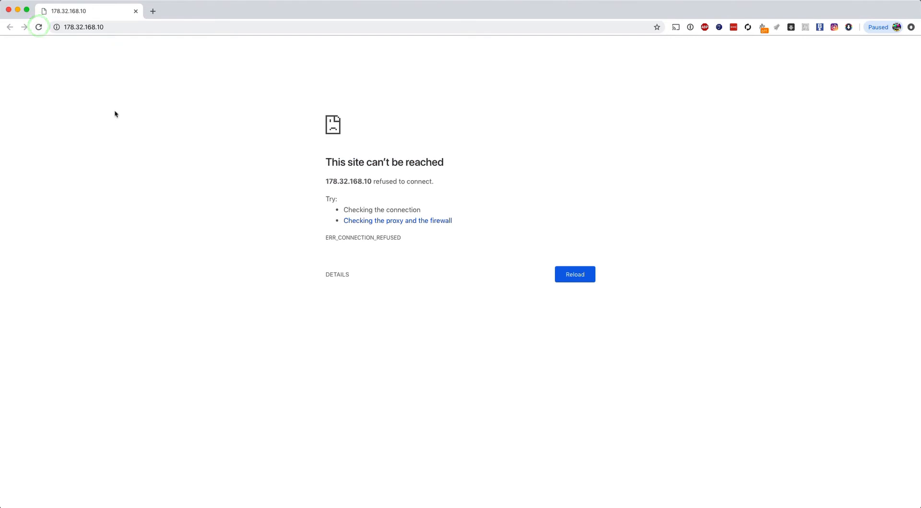
Step: Apply the wallet options with OK, then close and relaunch the Birake wallet
key(super+Tab)
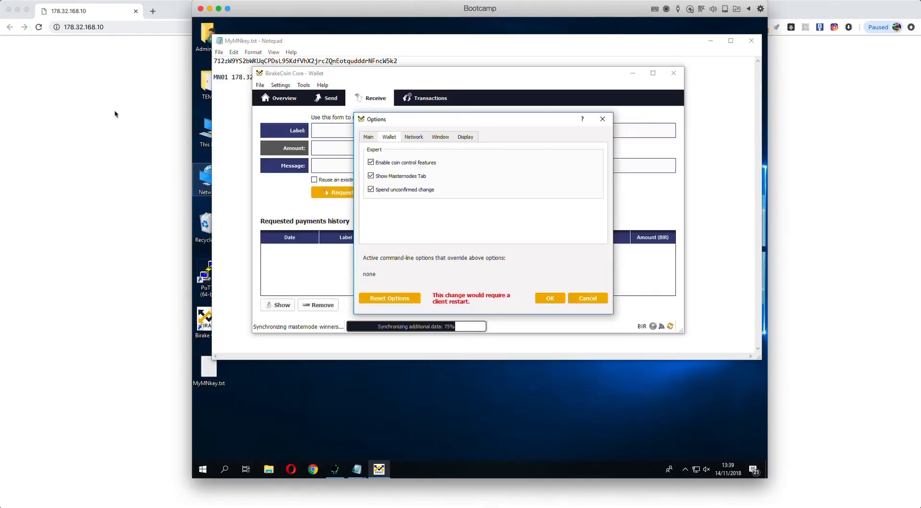
click(550, 298)
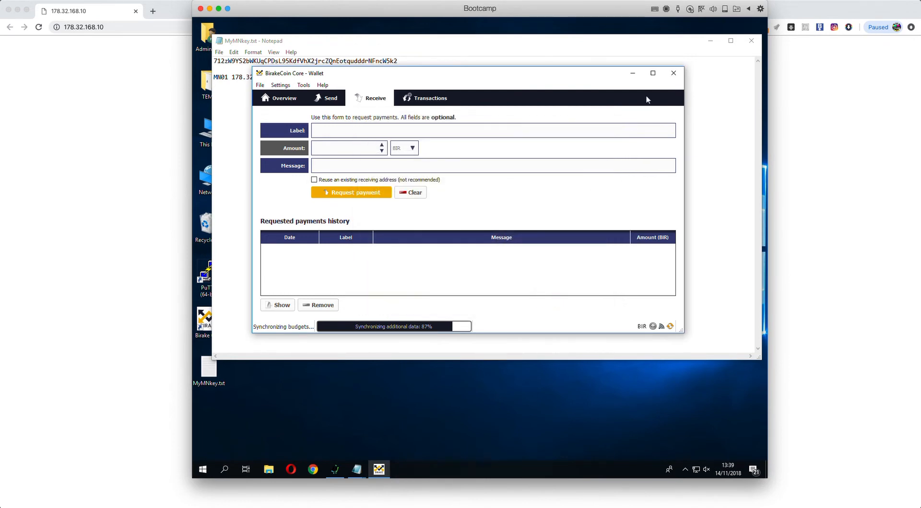
click(674, 73)
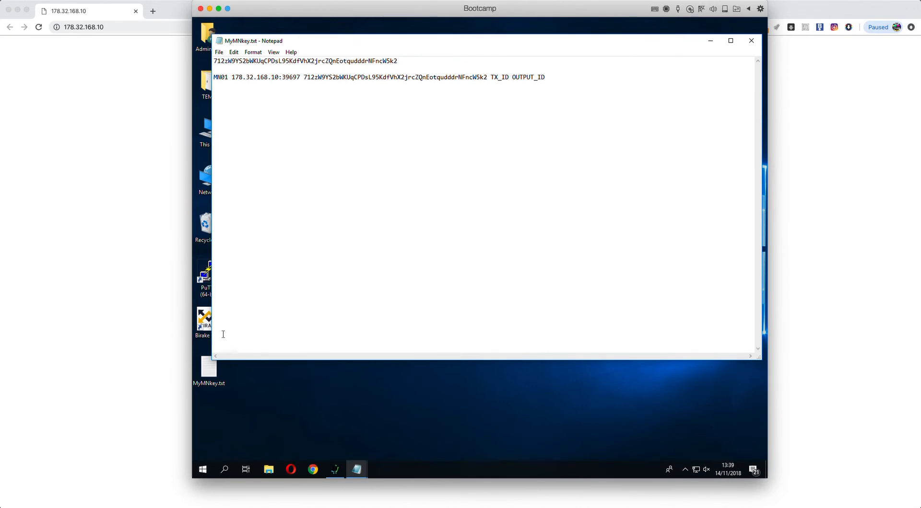
click(203, 319)
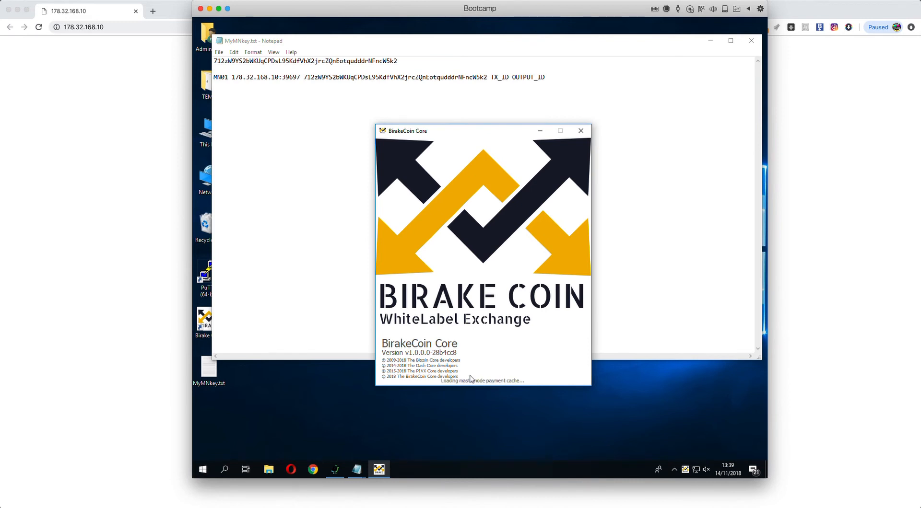
Step: Check the still-empty My Masternodes list, then close the wallet again
click(486, 102)
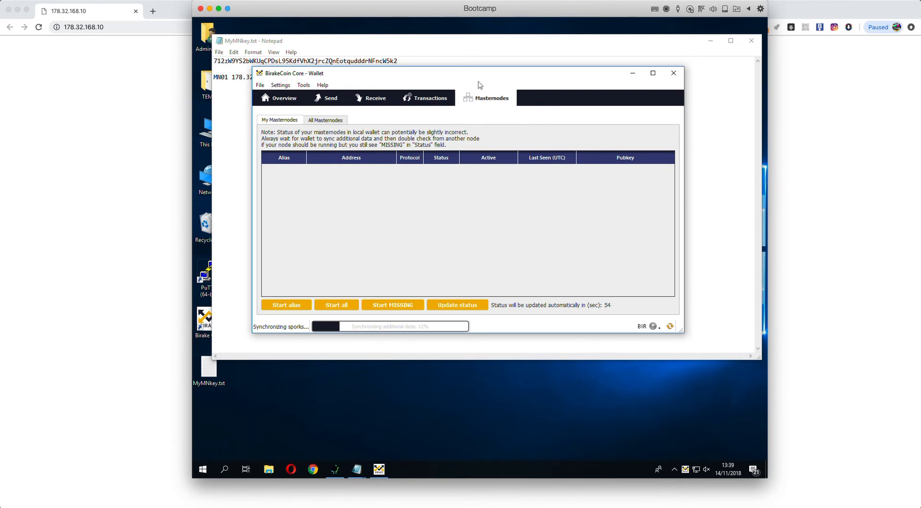
drag(475, 81, 484, 103)
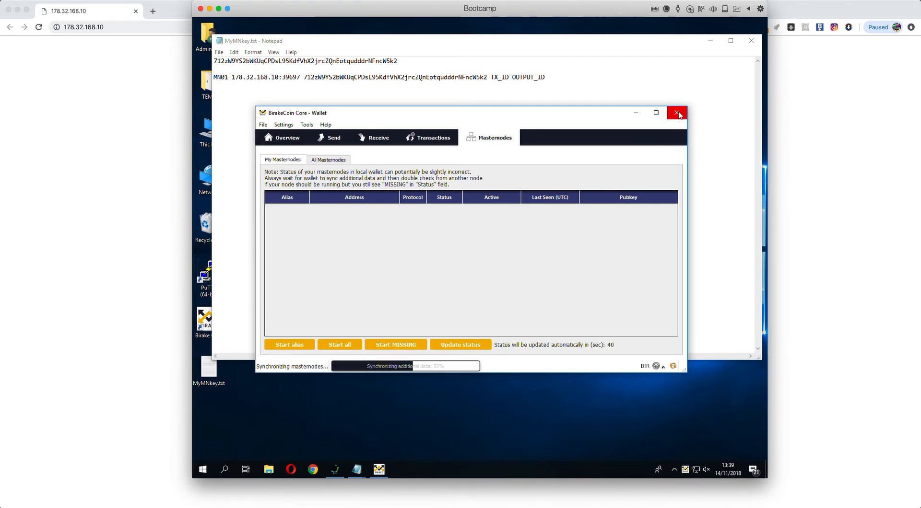
click(677, 113)
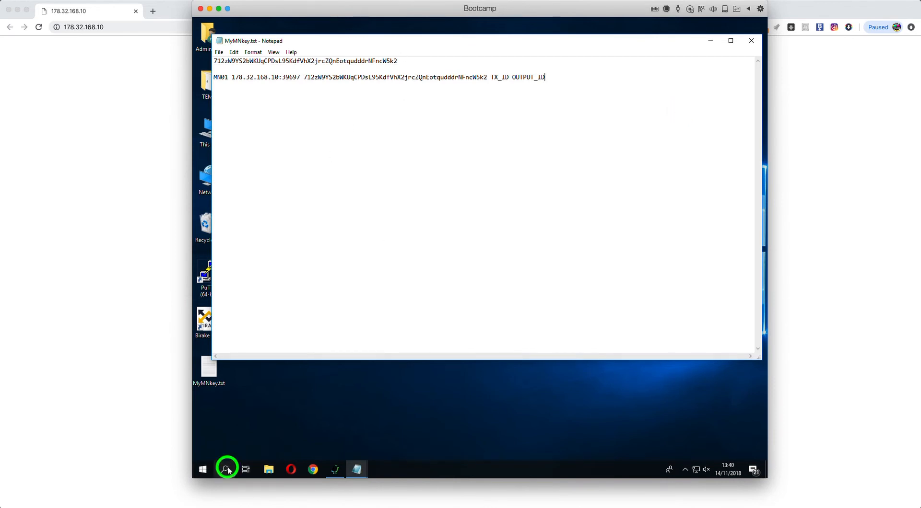
Step: Open the BirakeCoin data folder via %appdata% in Windows search
click(226, 470)
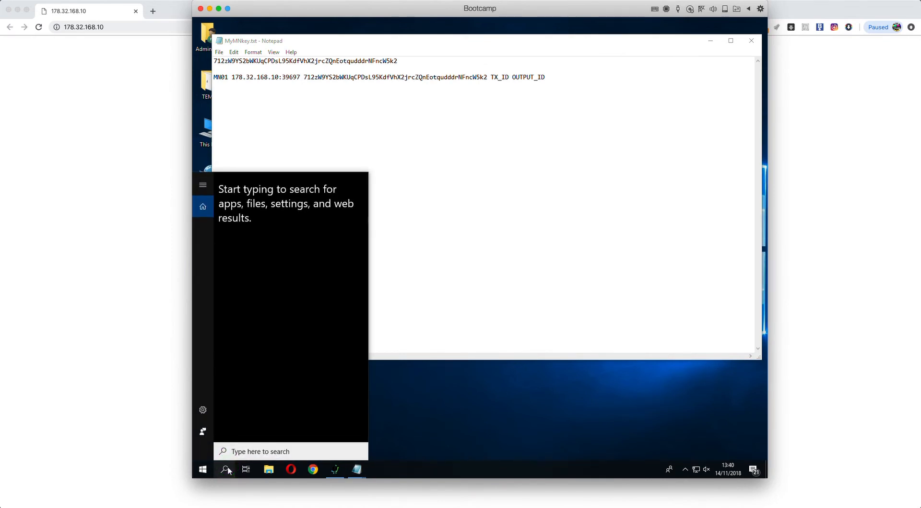
text(%a)
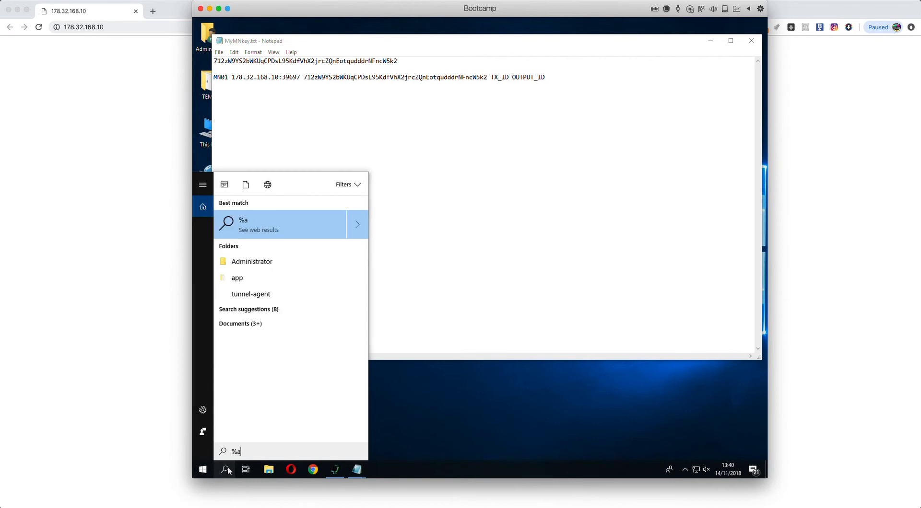
text(ppdata%)
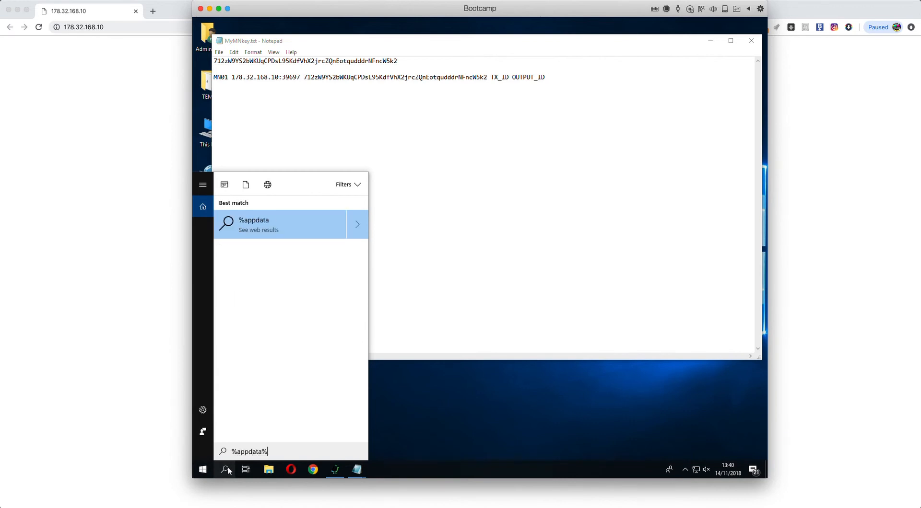
key(Return)
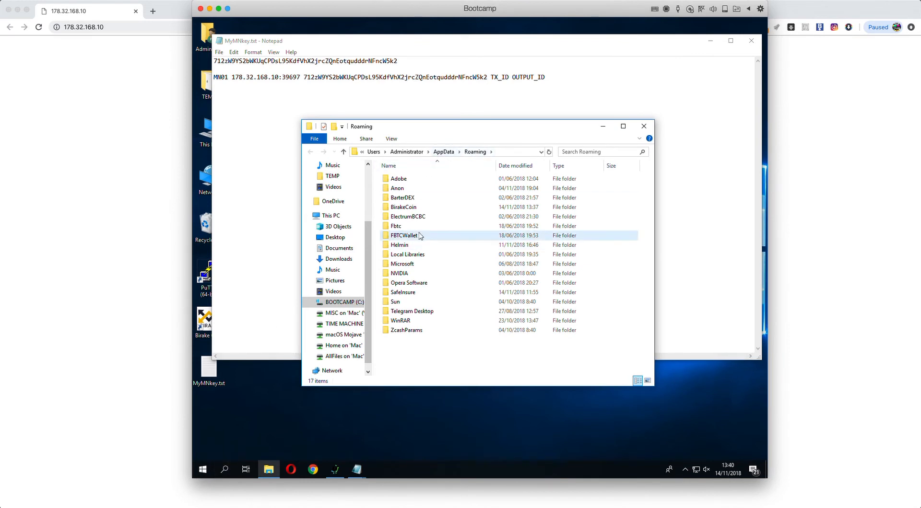
double_click(394, 207)
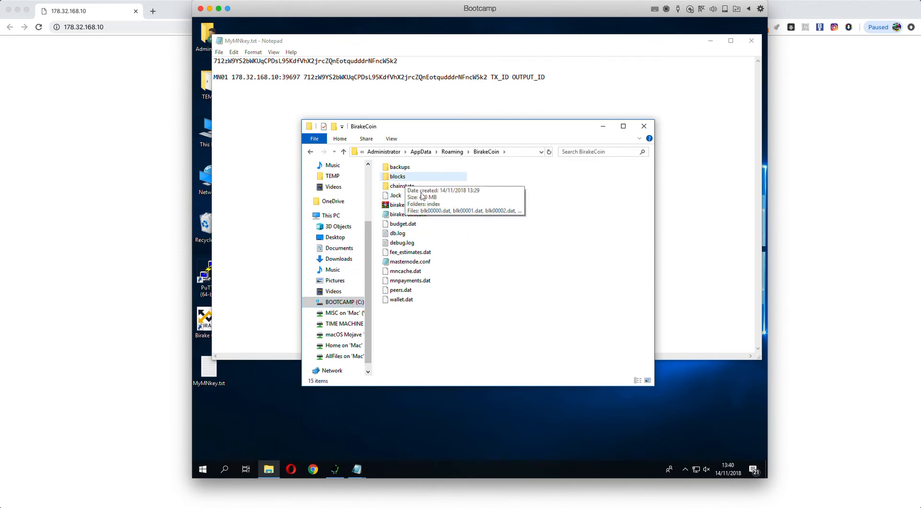
Step: Delete the existing blocks and chainstate folders
click(401, 176)
shift+click(411, 187)
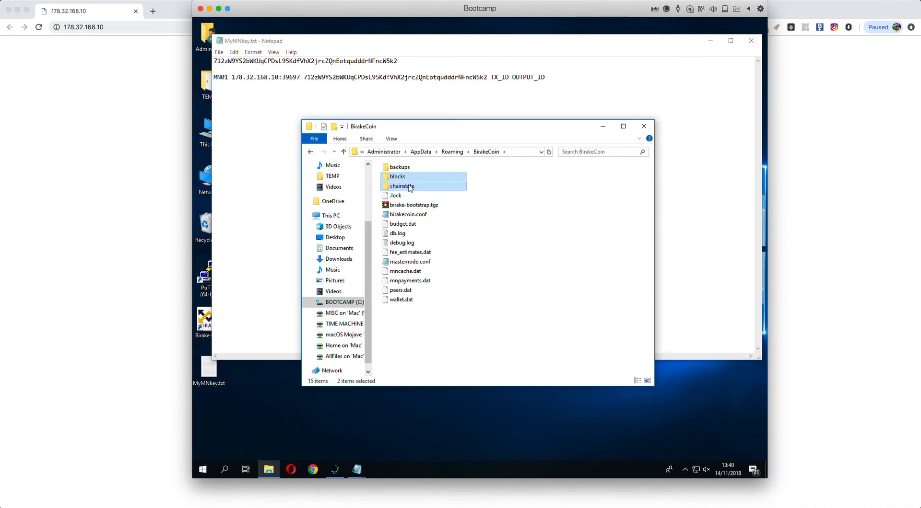
right_click(411, 187)
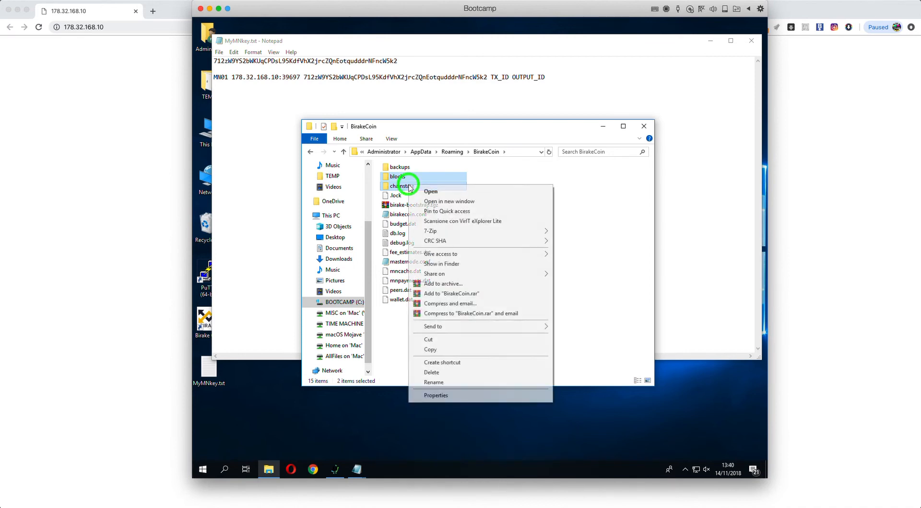
click(437, 371)
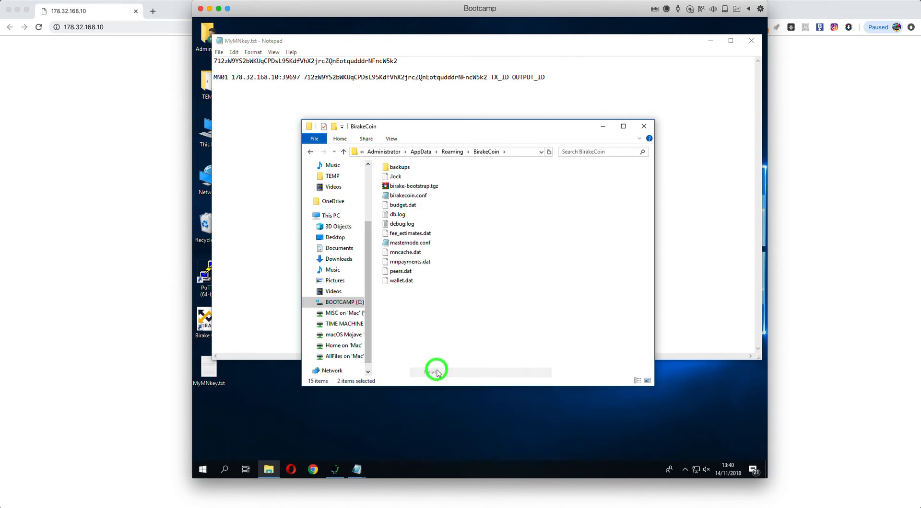
Step: Extract birake-bootstrap.tgz here with WinRAR's Extract Here
right_click(405, 187)
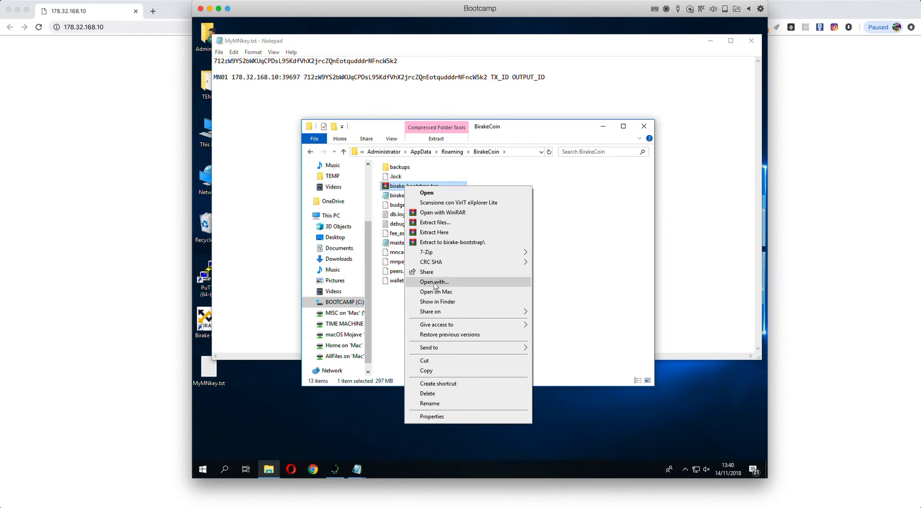
click(442, 234)
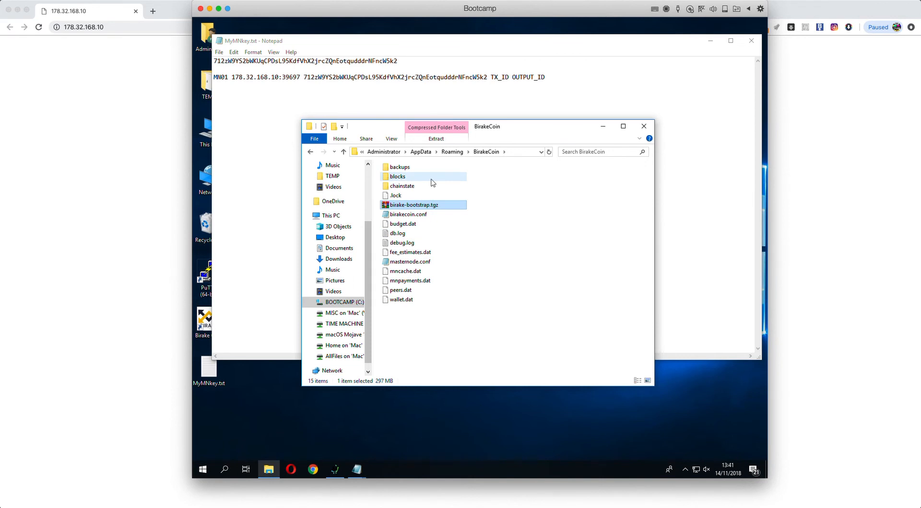
click(623, 204)
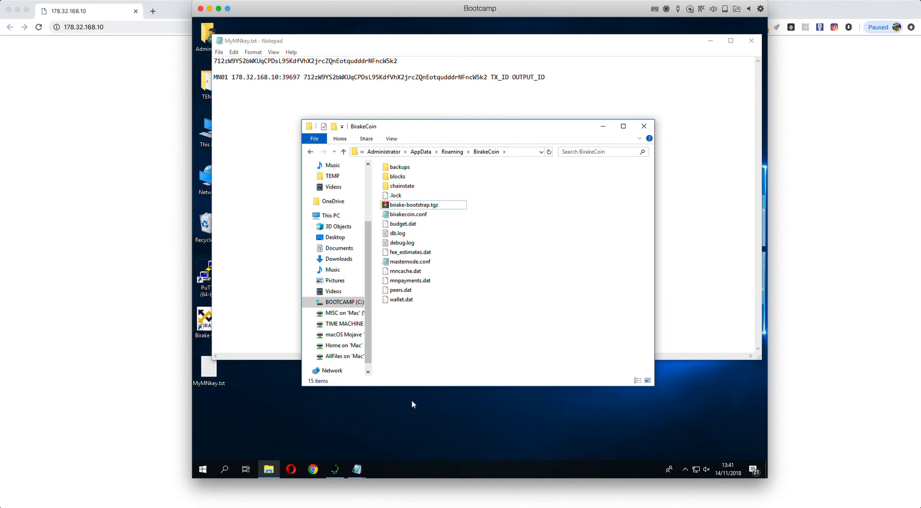
Step: Launch the BirakeCoin wallet and review the MN01 line in MyMNkey.txt
click(237, 403)
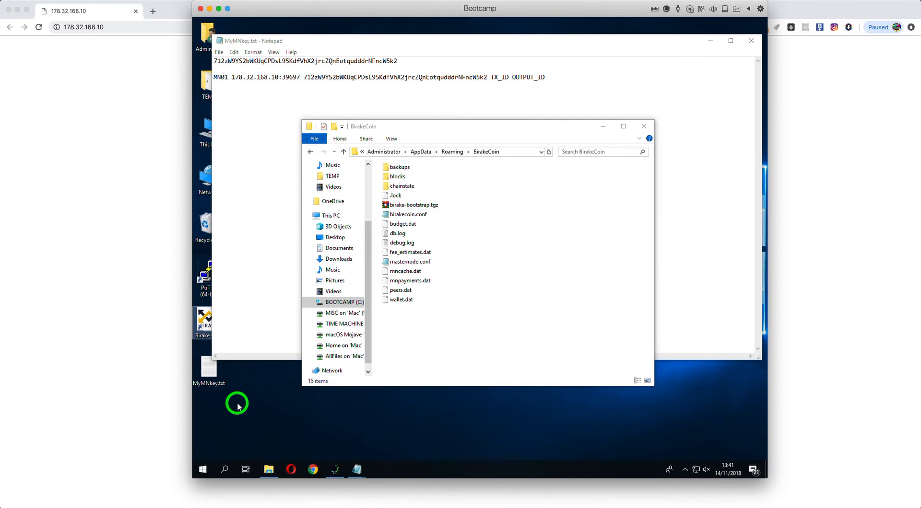
double_click(205, 330)
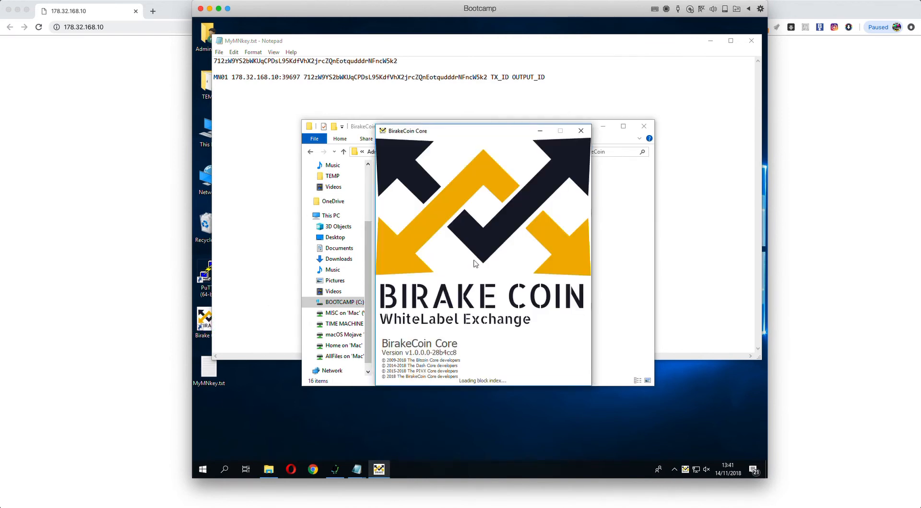
click(460, 101)
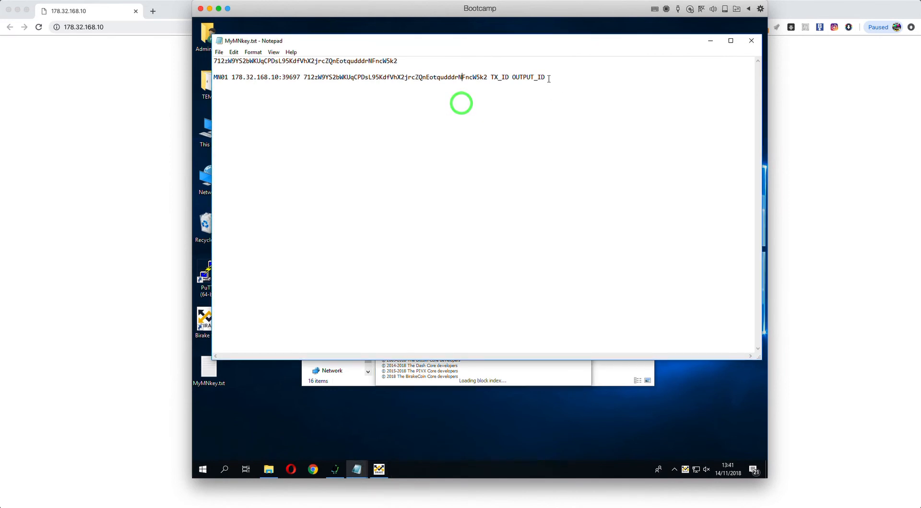
drag(538, 77, 214, 78)
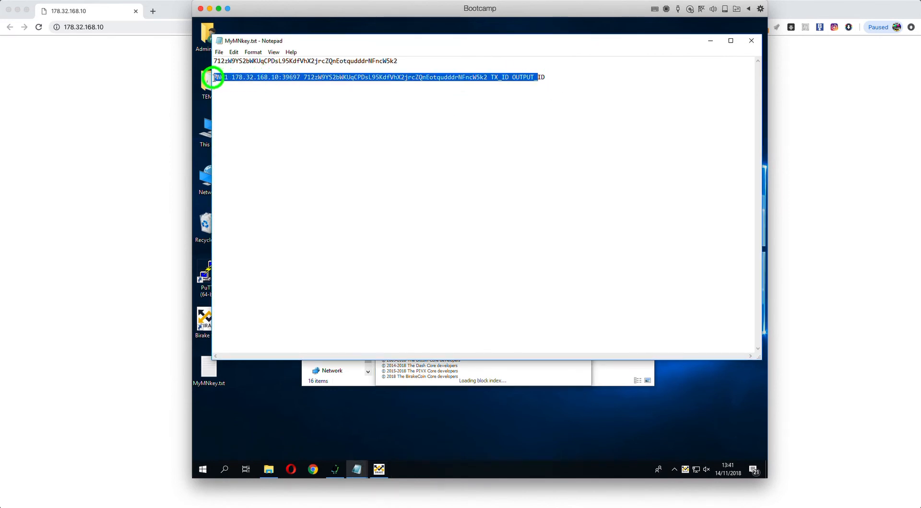
click(395, 109)
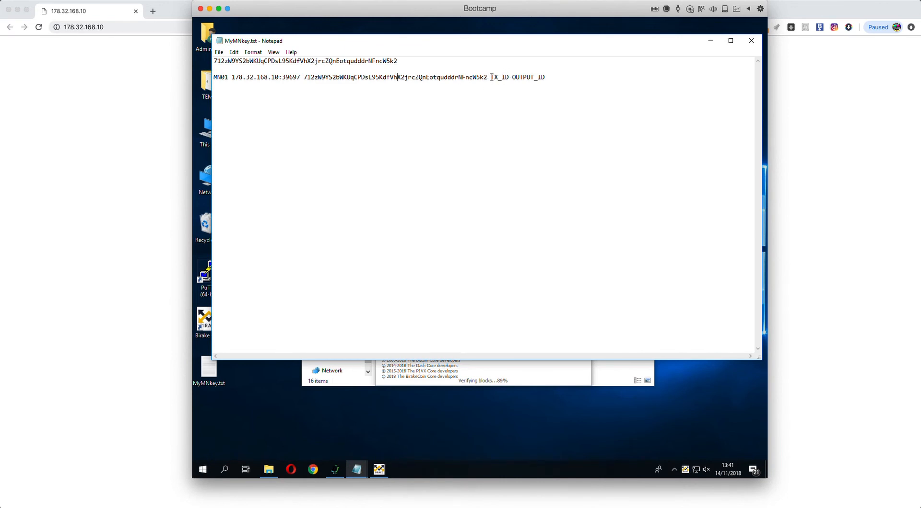
Step: Inspect the MN01 line's TX_ID and OUTPUT_ID placeholders
drag(491, 77, 509, 77)
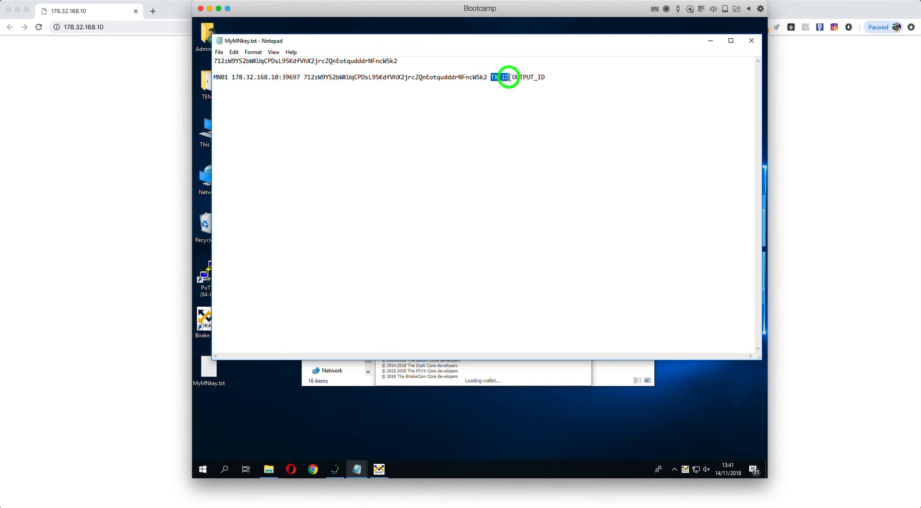
click(515, 96)
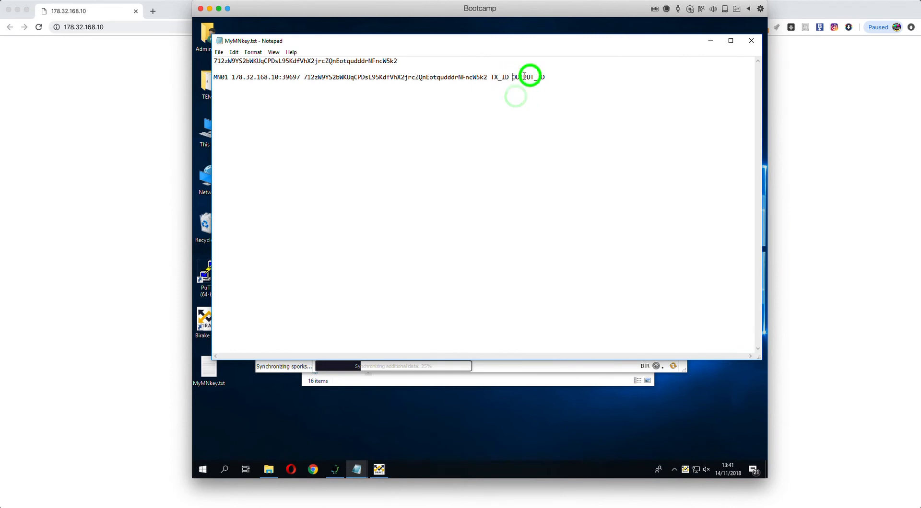
double_click(524, 77)
click(542, 108)
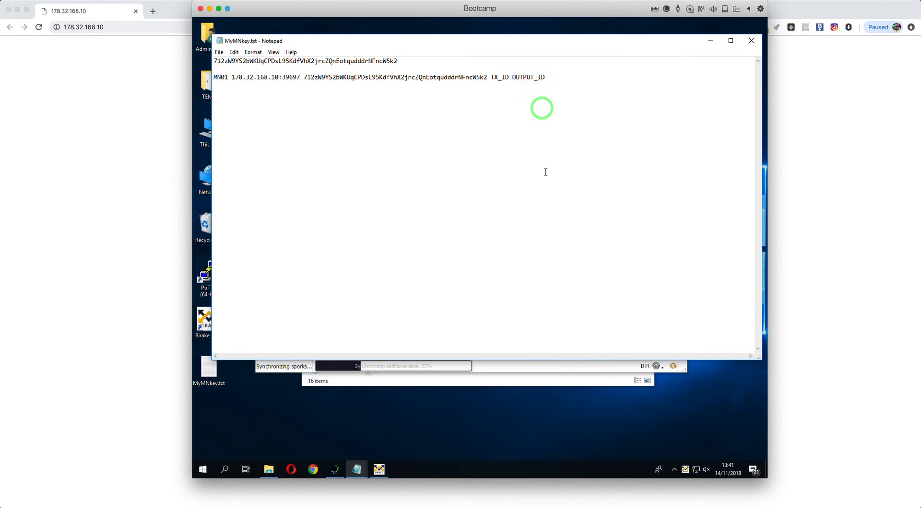
click(515, 371)
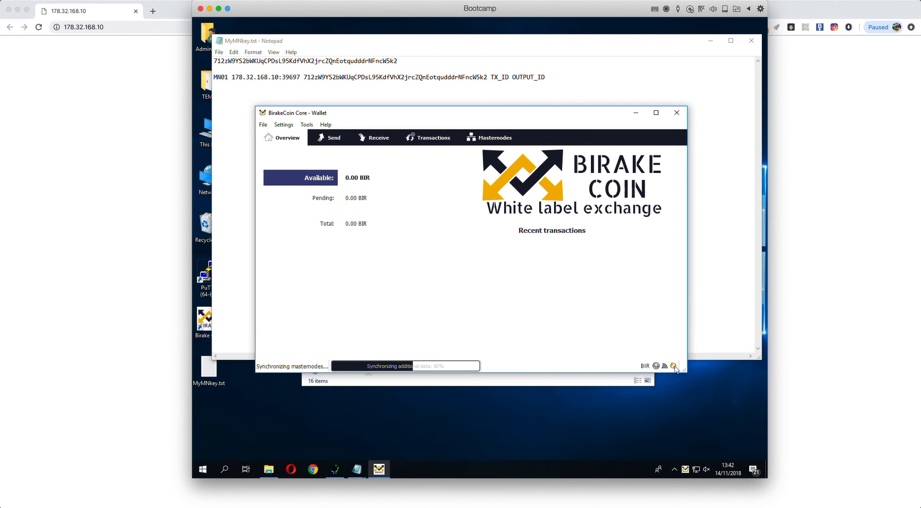
Step: Run 'masternode outputs' in the Tools debug console, which returns an empty result
mouse_move(674, 367)
drag(415, 113, 407, 114)
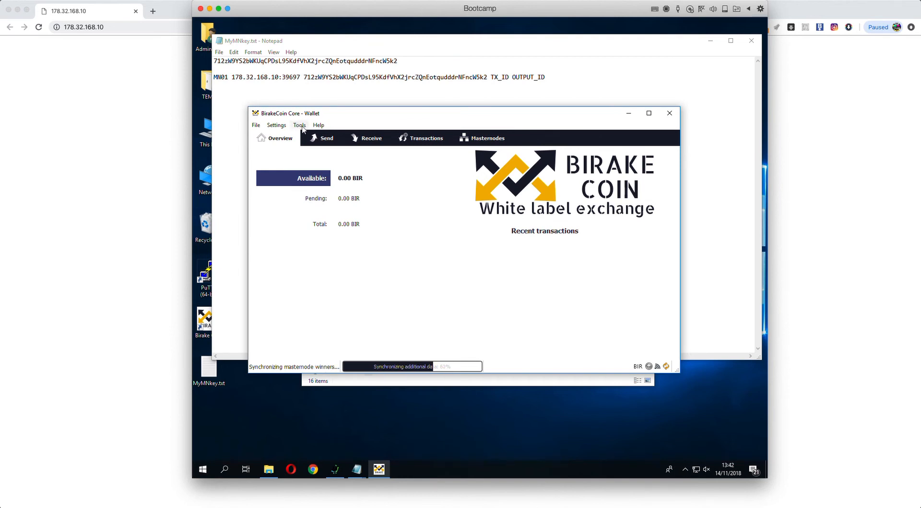
click(299, 125)
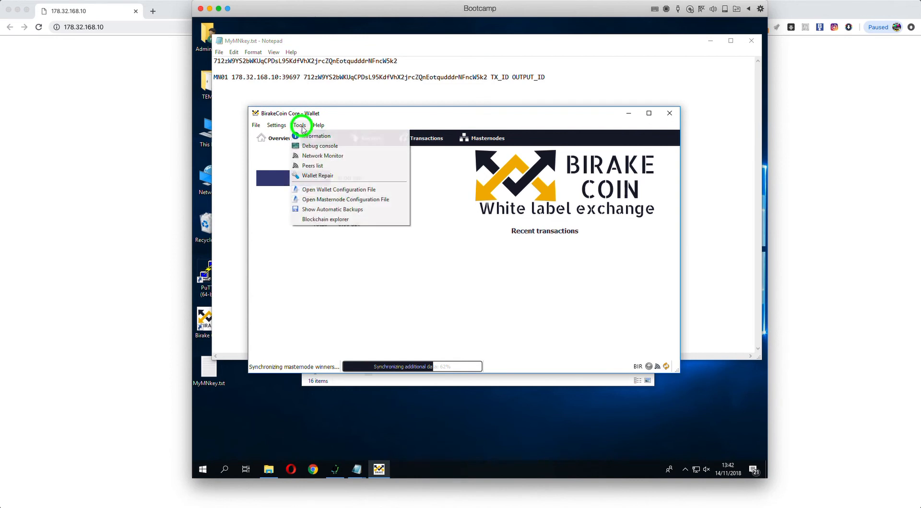
click(319, 147)
click(395, 314)
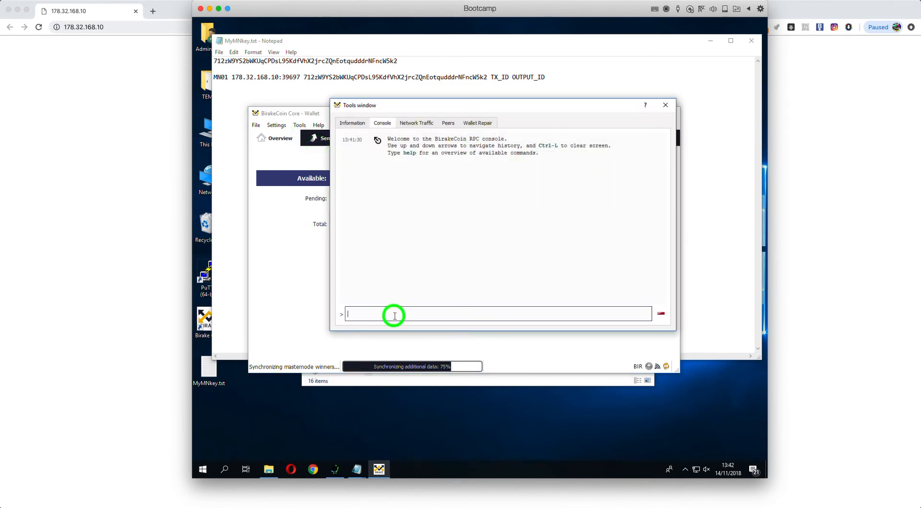
text(mas)
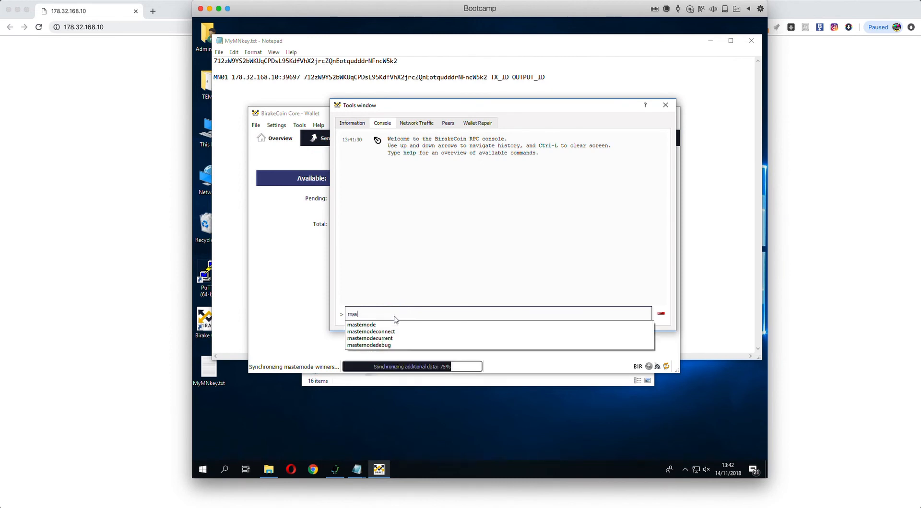
text(ternode outputs)
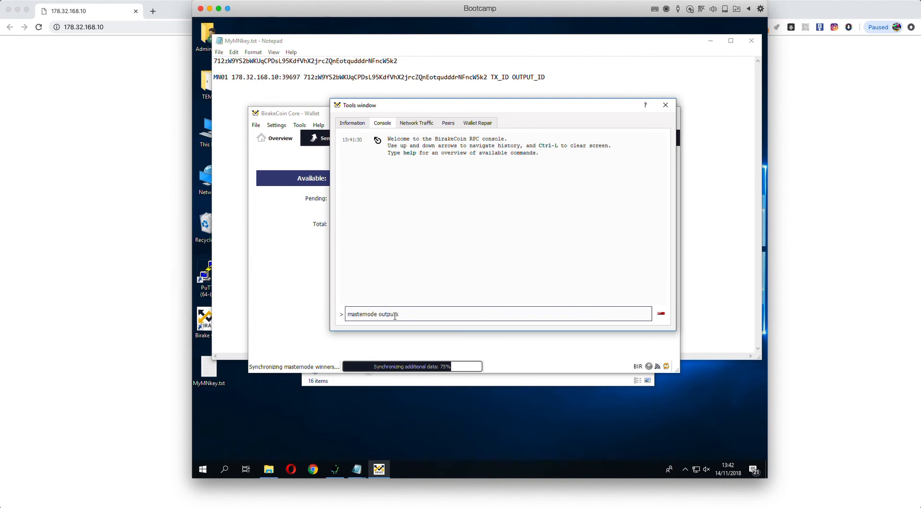
key(Return)
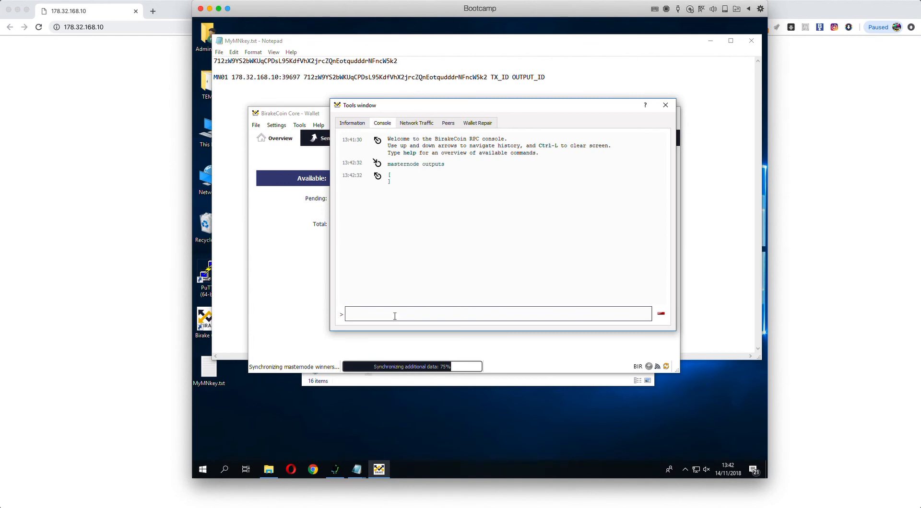
drag(391, 185, 327, 184)
click(387, 240)
click(492, 92)
drag(490, 78, 507, 78)
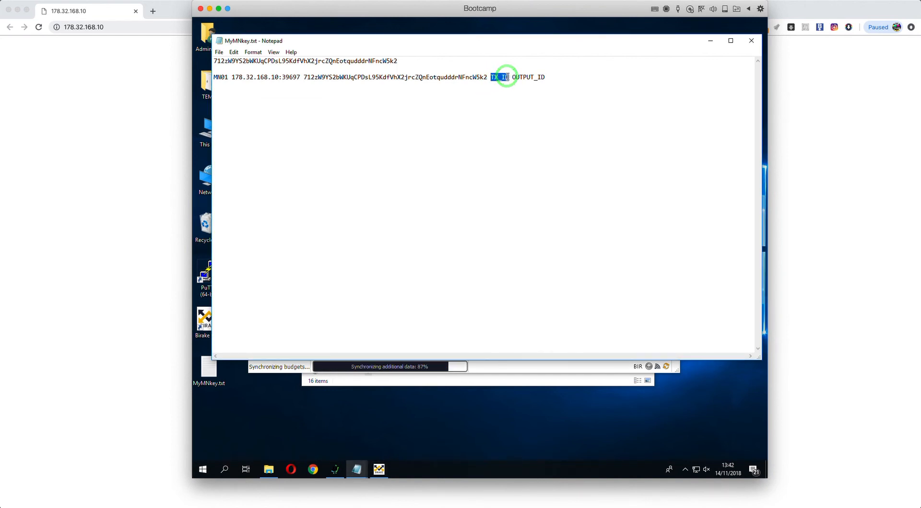
text(6756565657565)
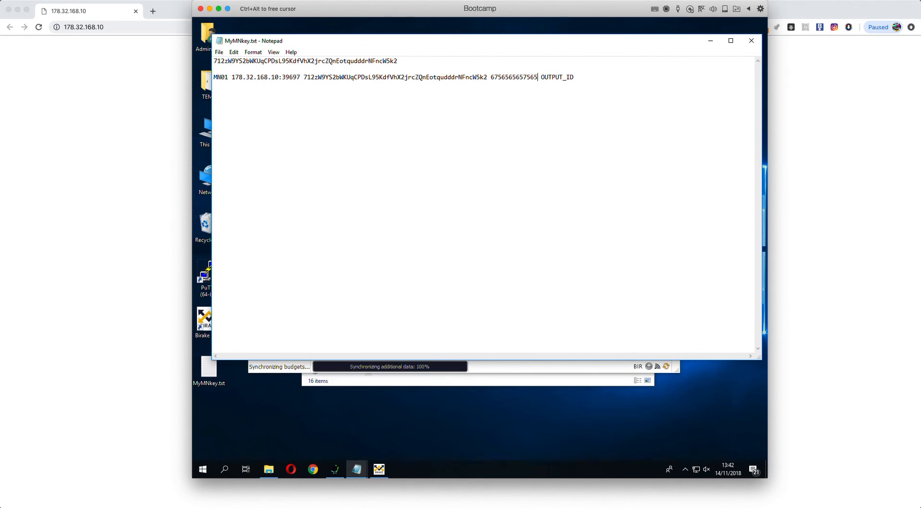
text(adfe3434343ade4)
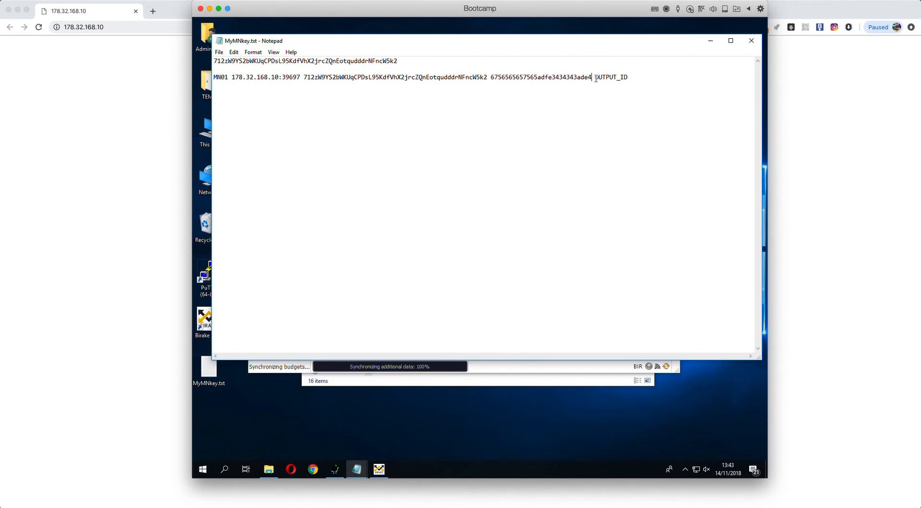
Step: Replace OUTPUT_ID with 0 and close the wallet's debug console
drag(596, 78, 633, 79)
text(0)
click(503, 146)
click(489, 366)
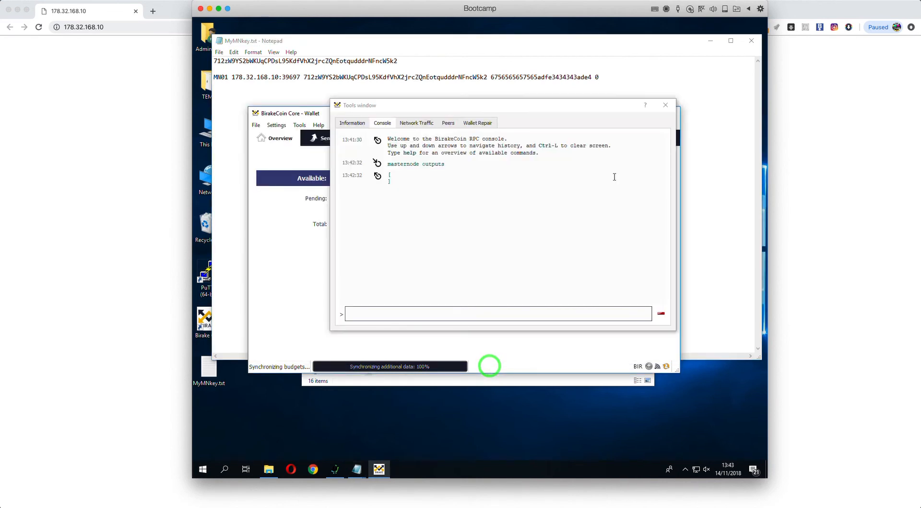
click(666, 105)
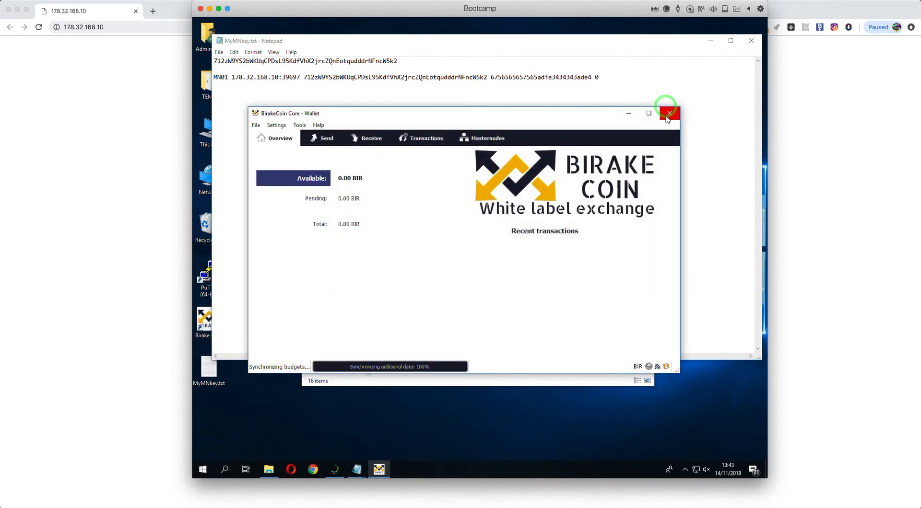
Step: Close the wallet, copy the completed MN01 line, and open masternode.conf from the data folder
click(668, 115)
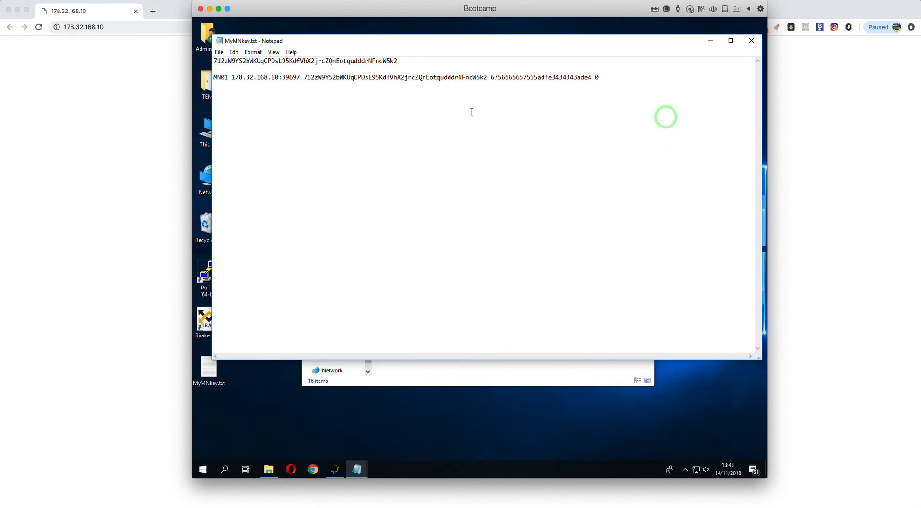
click(604, 77)
drag(604, 77, 209, 79)
key(super+c)
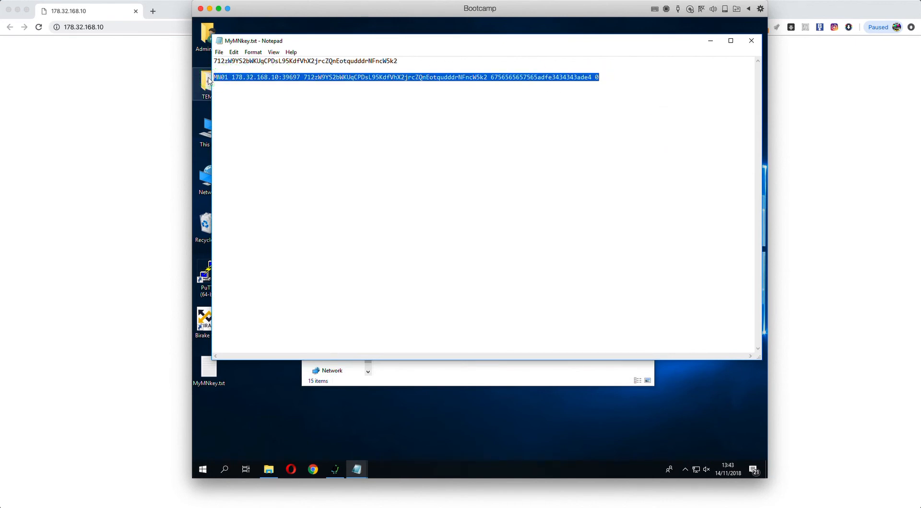
click(516, 380)
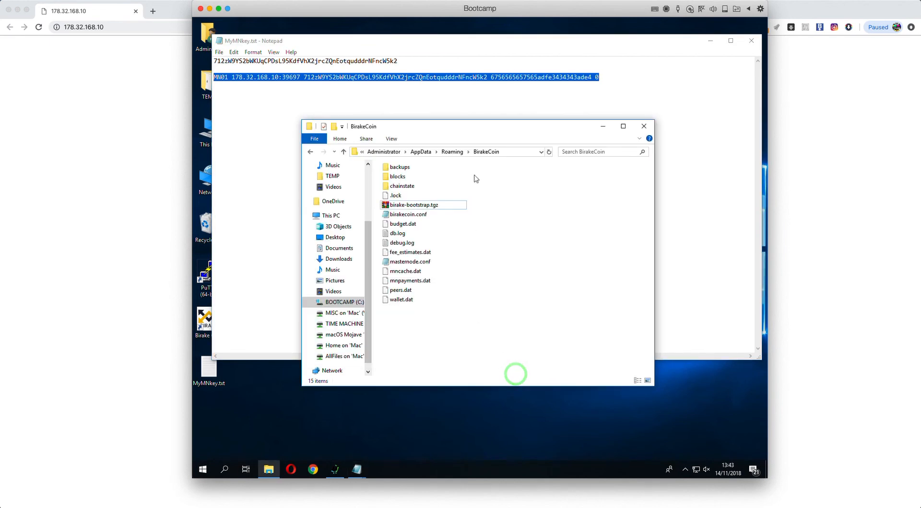
drag(483, 127, 479, 148)
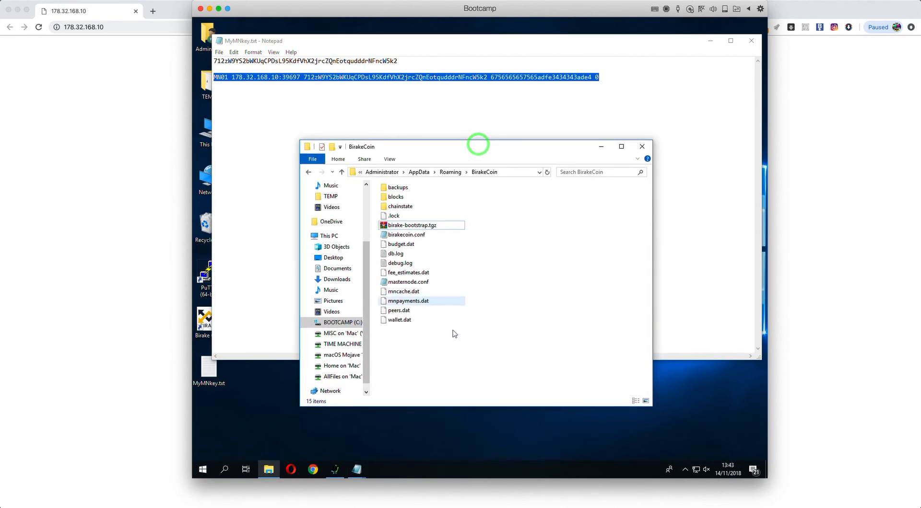
click(442, 357)
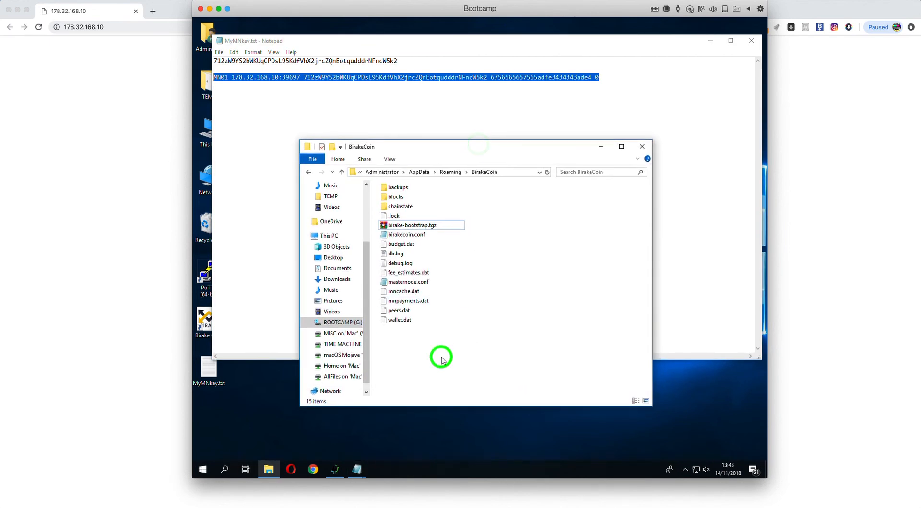
double_click(403, 285)
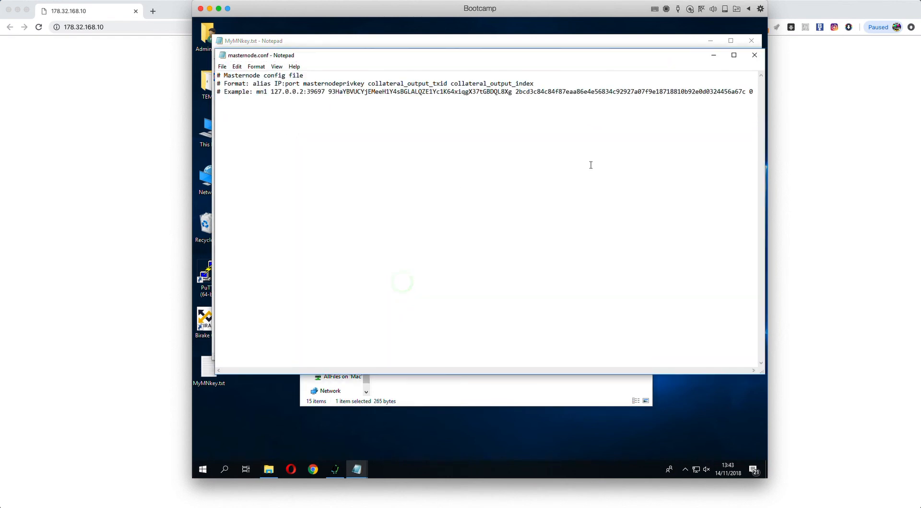
click(751, 92)
Step: Paste the MN01 masternode line below the example entry via Edit > Paste
click(237, 67)
mouse_move(223, 67)
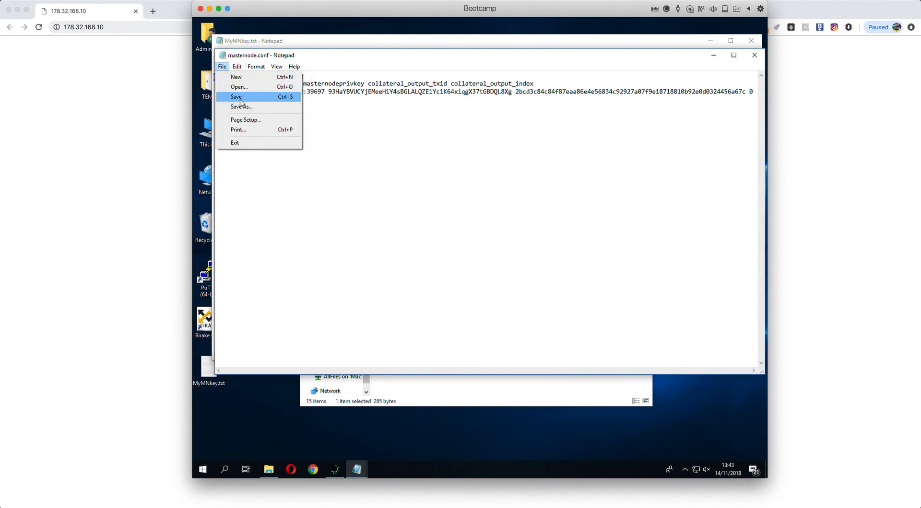
click(376, 146)
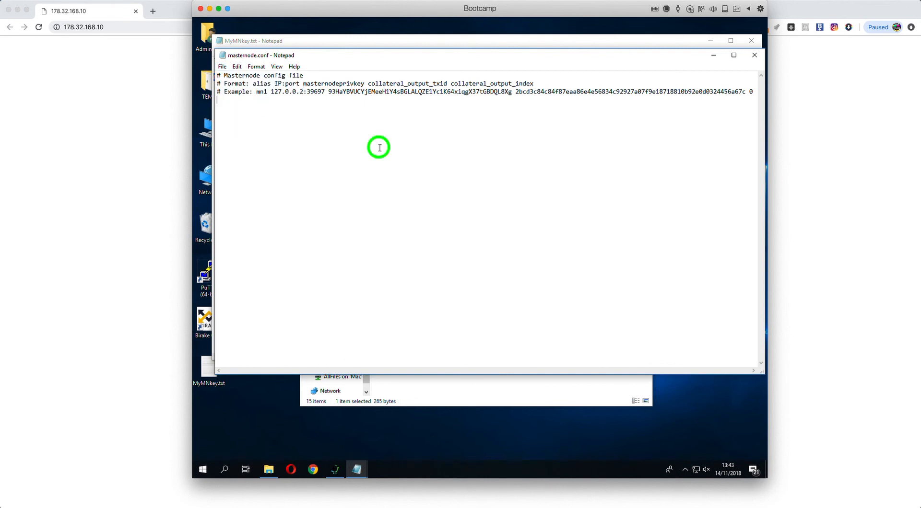
click(237, 66)
click(254, 110)
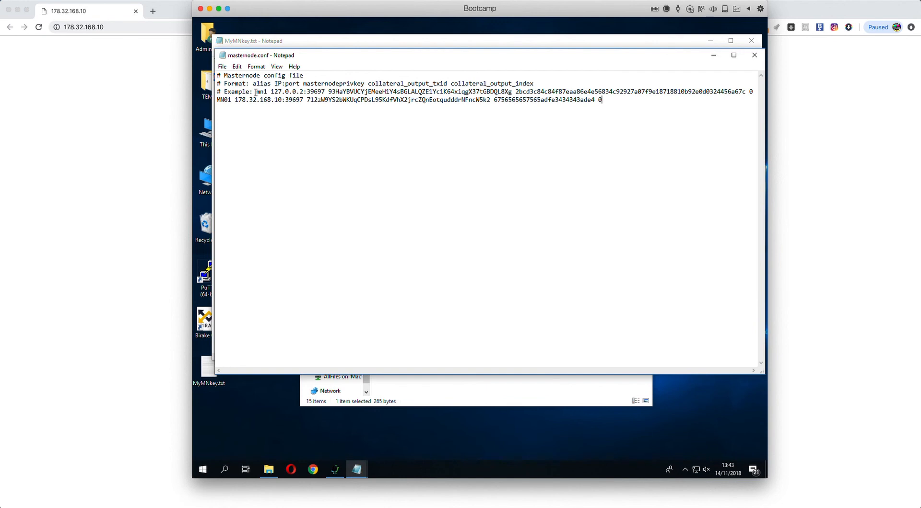
Step: Check the MN01 line's IP, port and txid against the example, and append output index 0
drag(256, 92, 598, 100)
click(304, 100)
click(518, 108)
click(598, 100)
text(0)
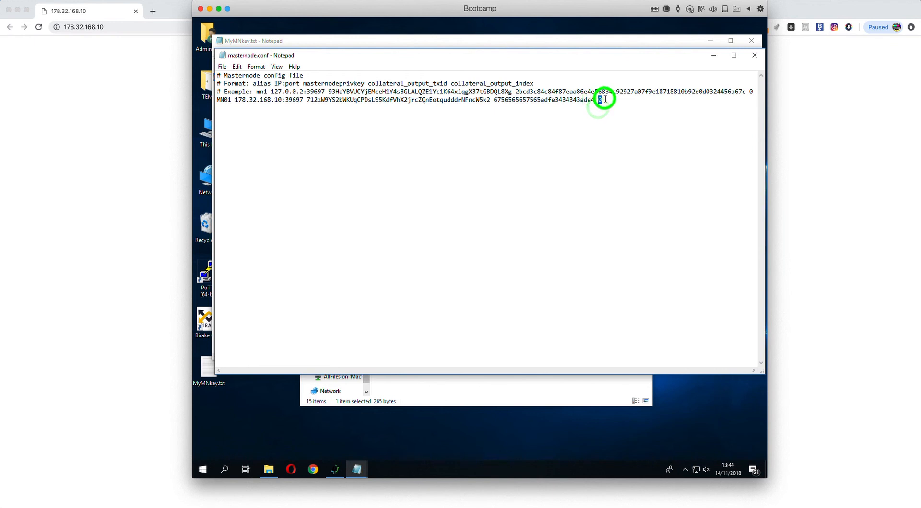
click(584, 147)
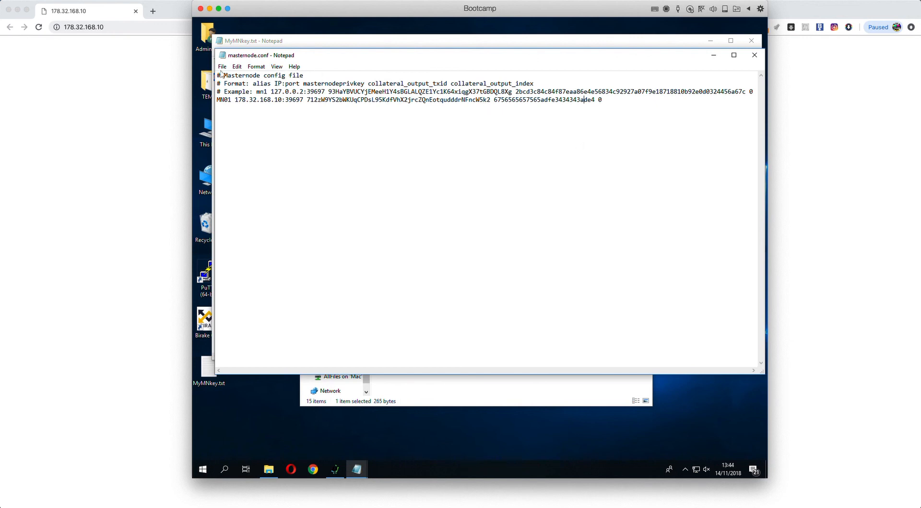
Step: Save masternode.conf and close it
click(221, 67)
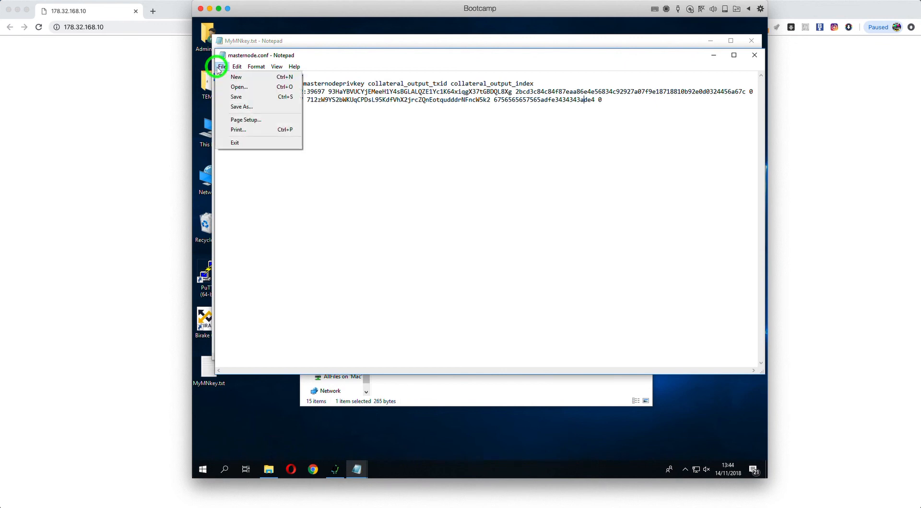
click(235, 98)
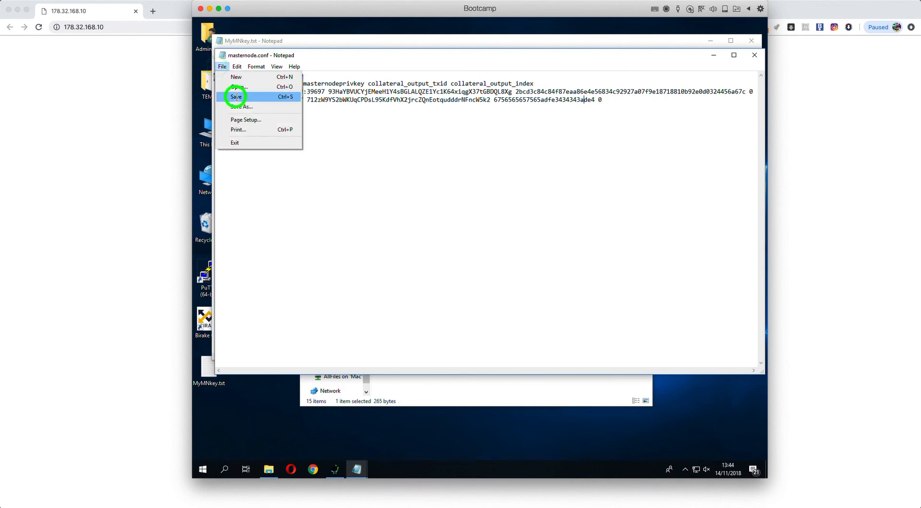
click(754, 55)
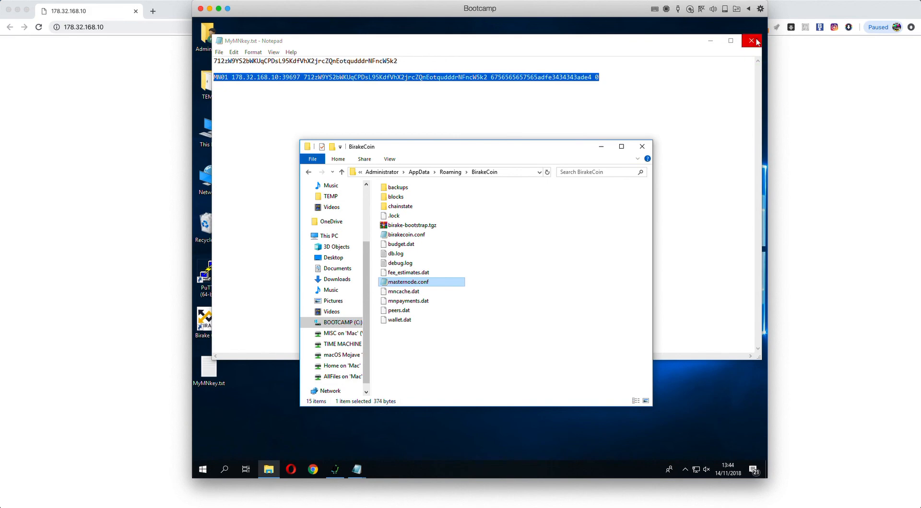
Step: Close MyMNkey.txt choosing Save, then relaunch BirakeCoin Core from its desktop icon
click(751, 41)
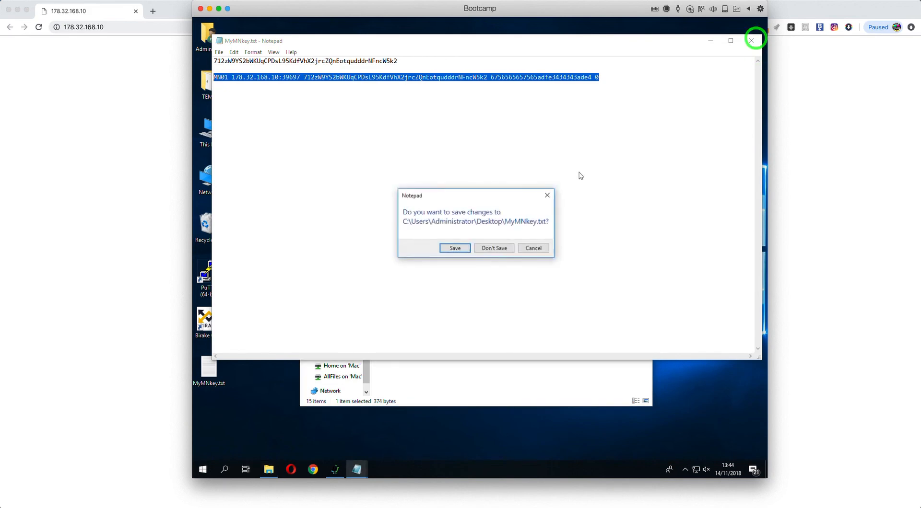
click(447, 247)
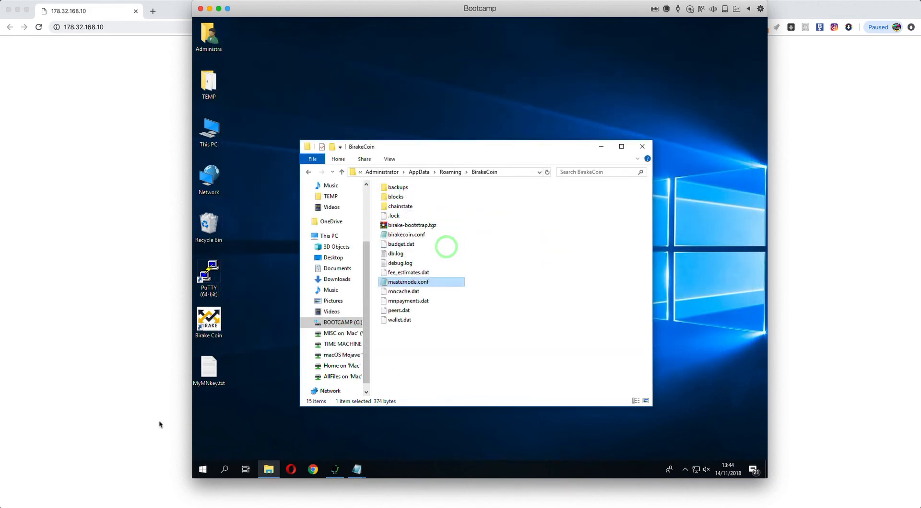
click(235, 381)
double_click(211, 325)
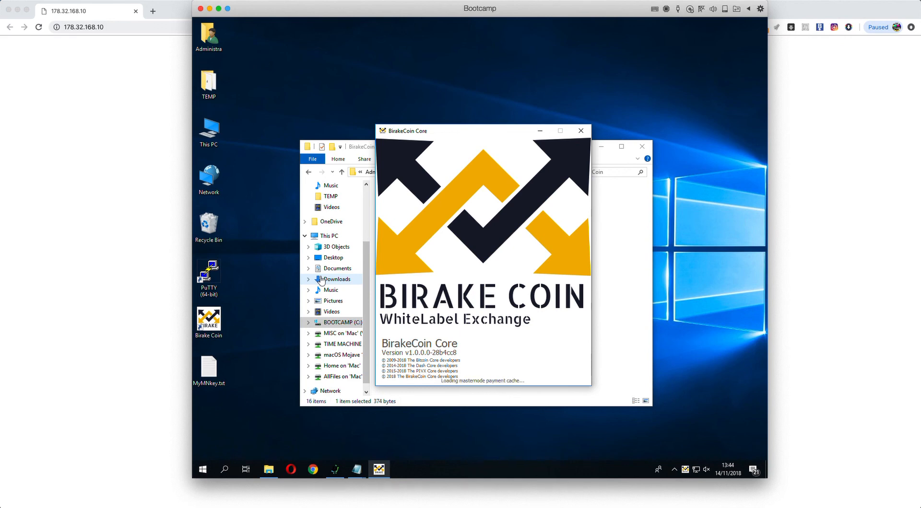
Step: Select masternode MN01 in the My Masternodes list on the Masternodes page
click(486, 139)
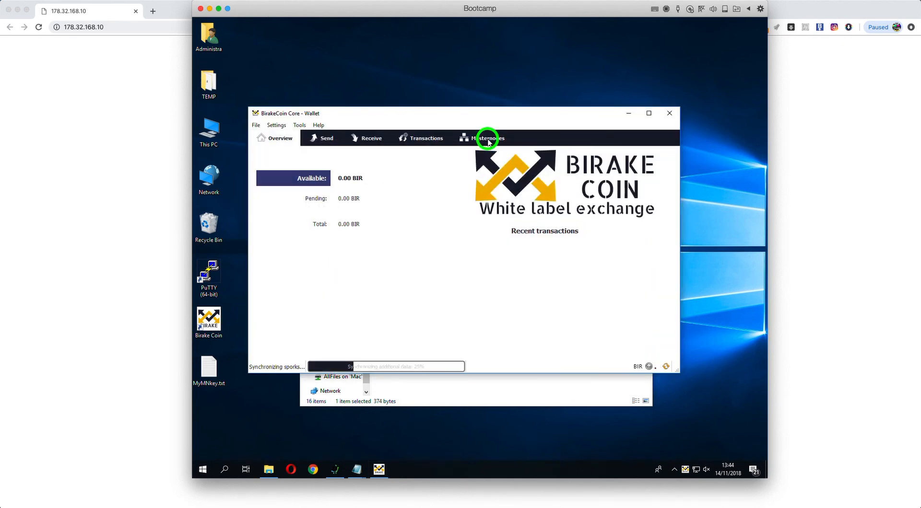
click(284, 161)
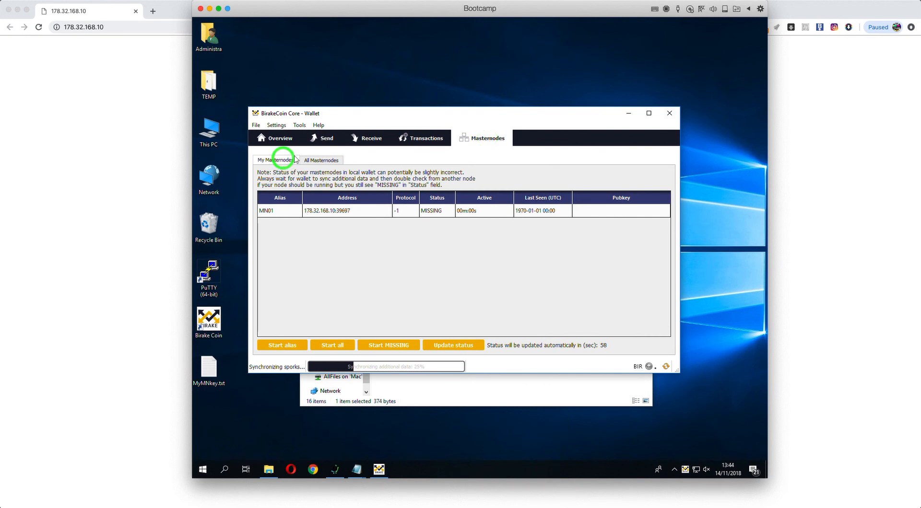
click(273, 211)
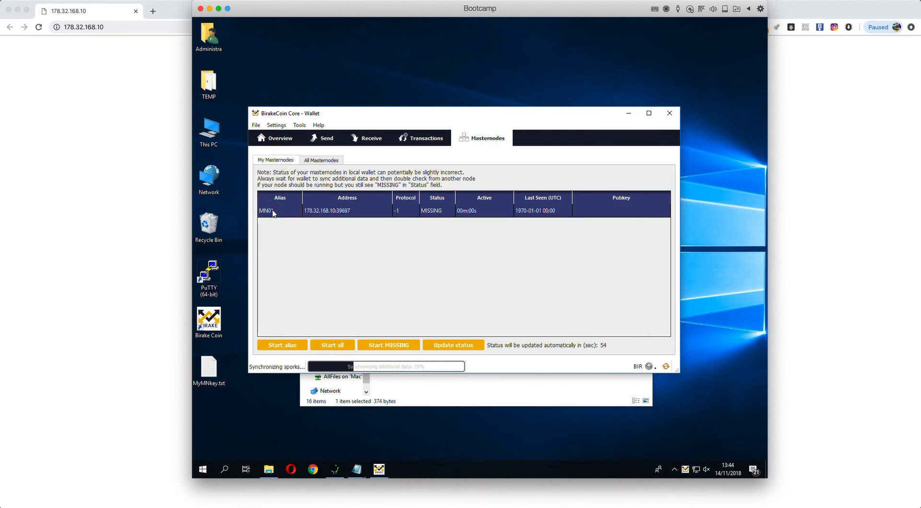
click(363, 231)
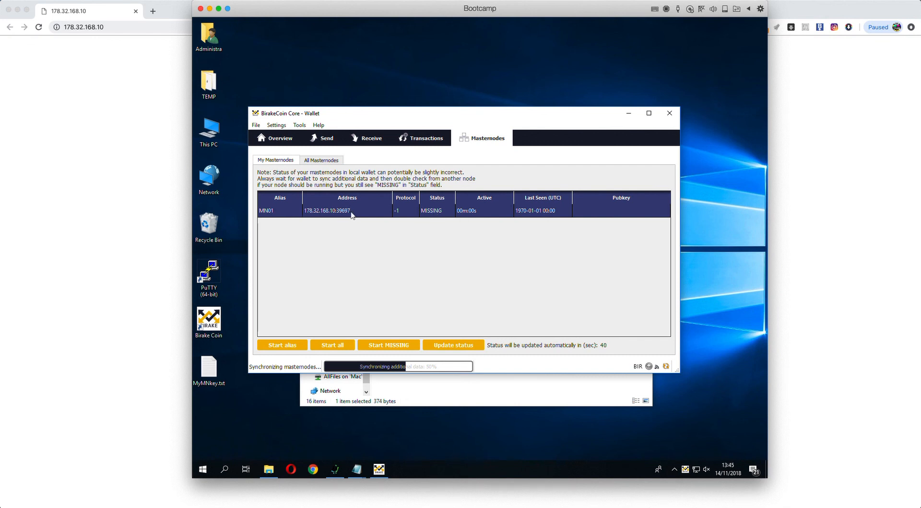
click(314, 211)
Step: Start alias MN01, confirm, dismiss the failure error, and close the wallet
click(284, 345)
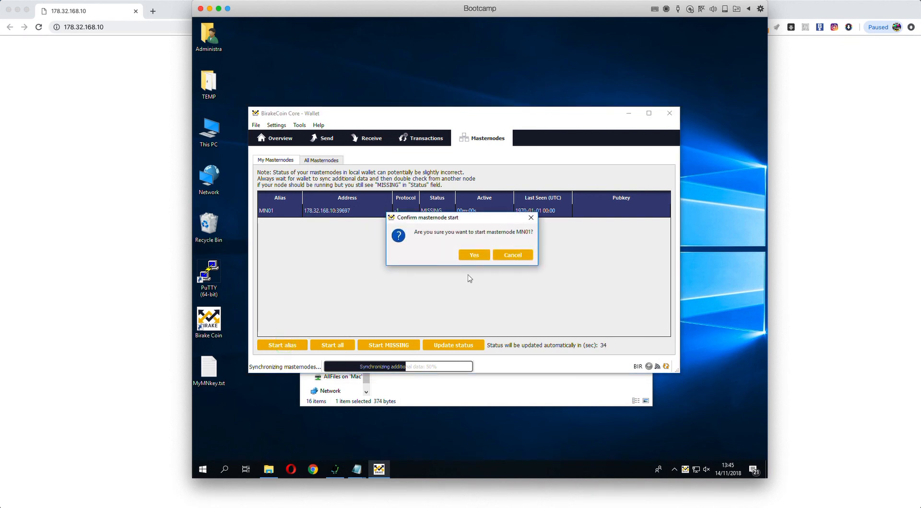
click(474, 255)
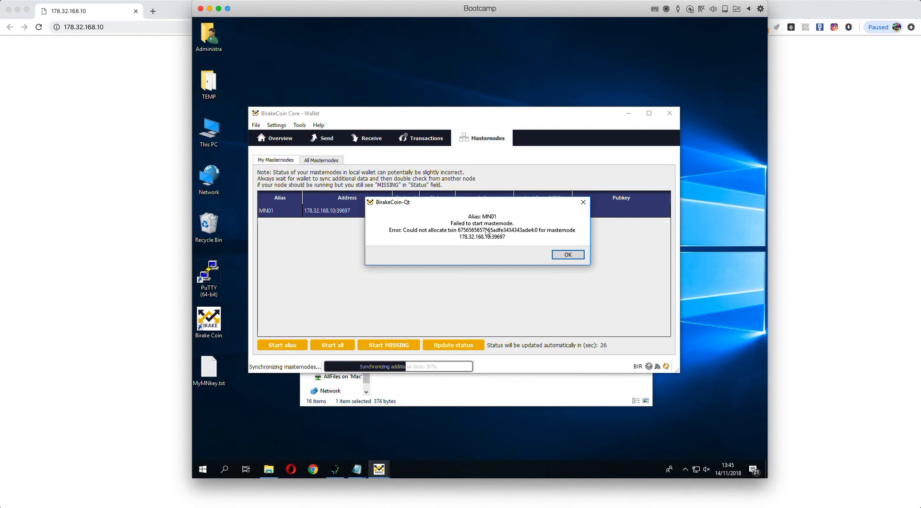
click(566, 254)
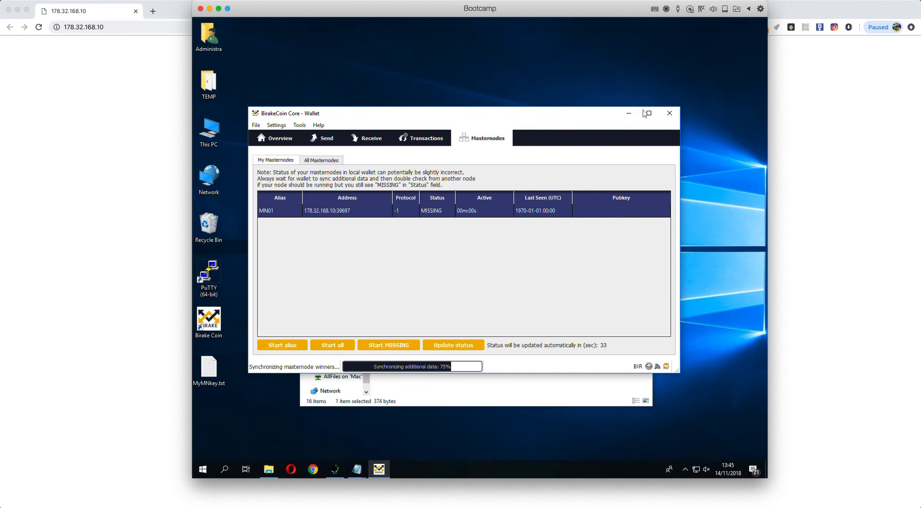
click(670, 113)
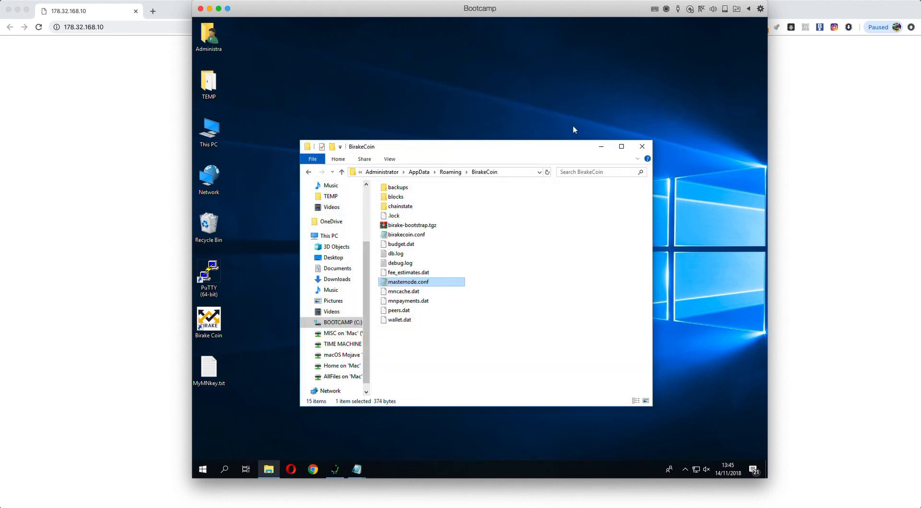
Step: Close the BirakeCoin data folder window
drag(546, 144, 511, 110)
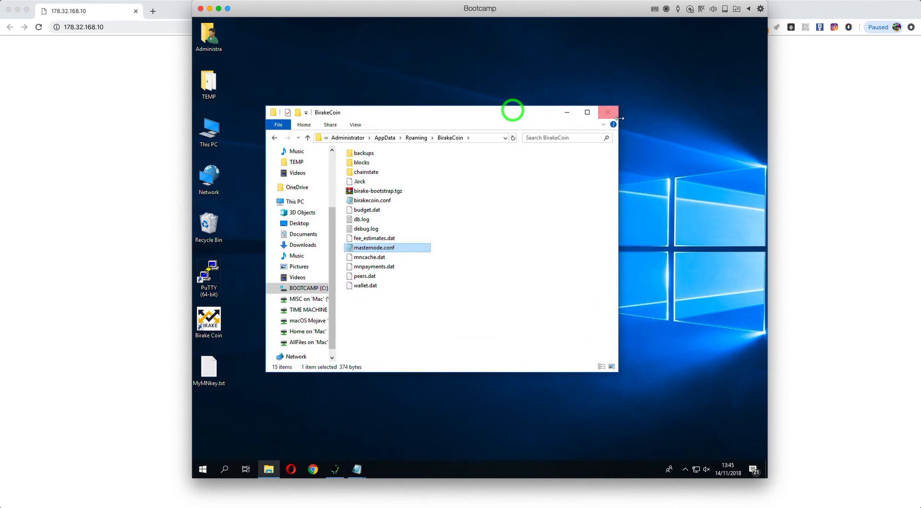
click(614, 118)
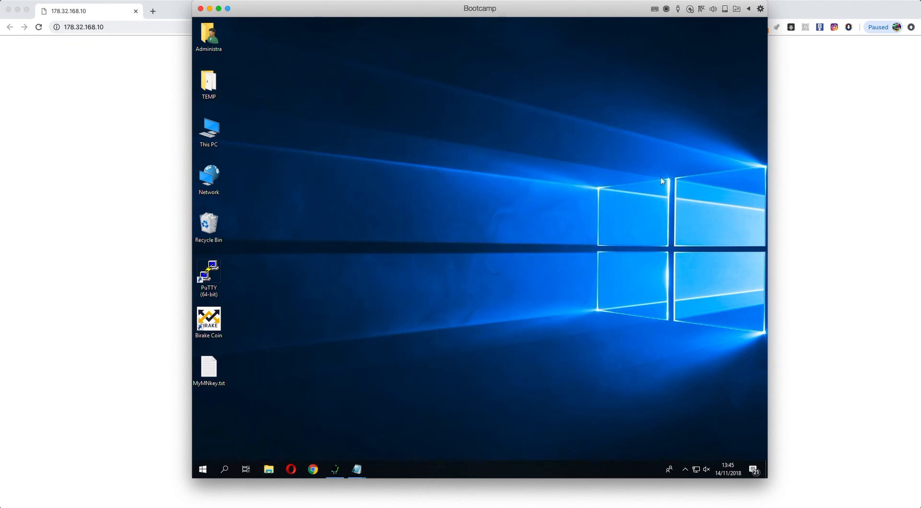
click(355, 216)
click(251, 221)
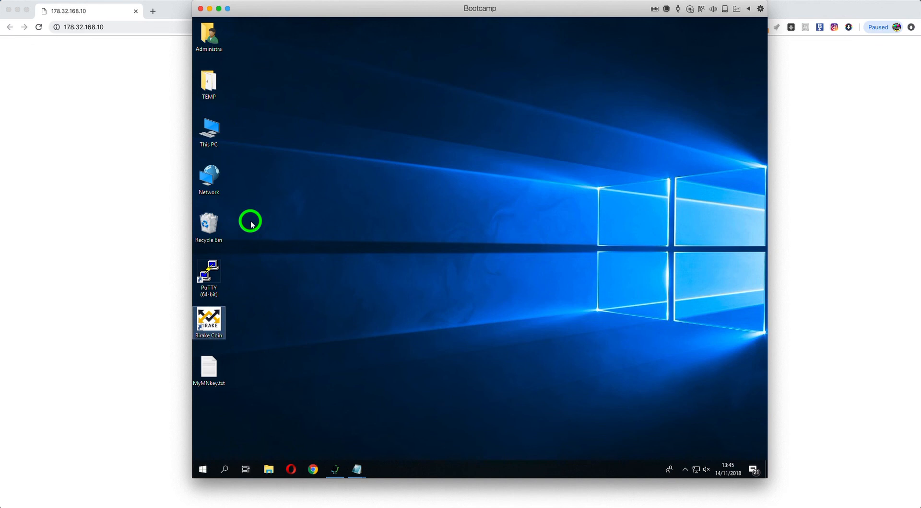
Step: Empty the Recycle Bin, confirming permanent deletion of its 4 items
right_click(213, 223)
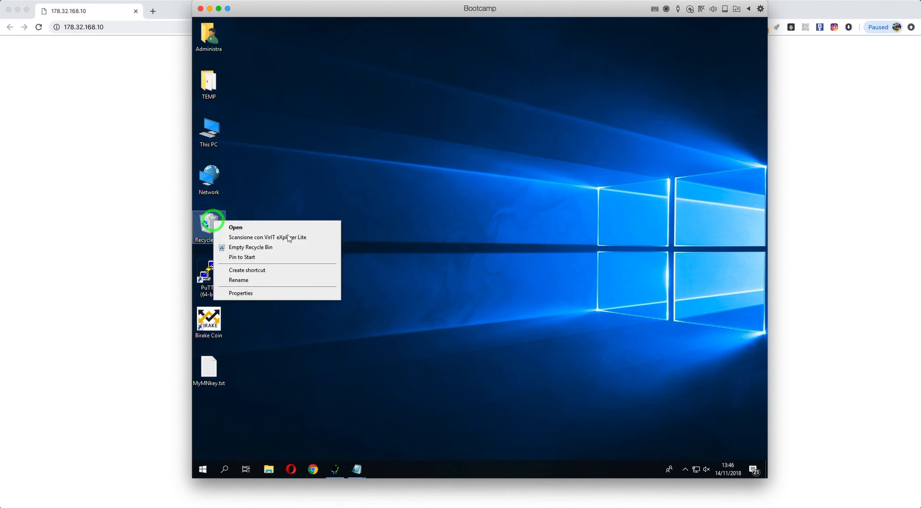
click(291, 249)
click(512, 250)
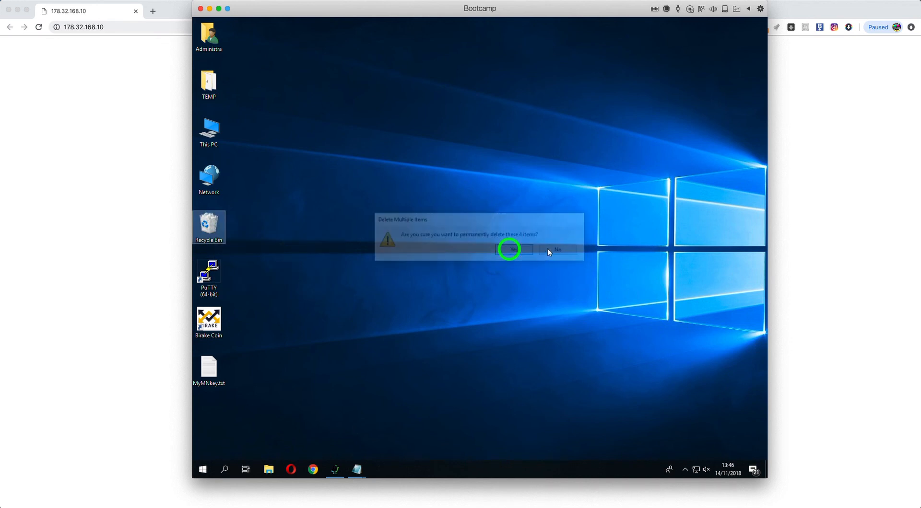
click(546, 227)
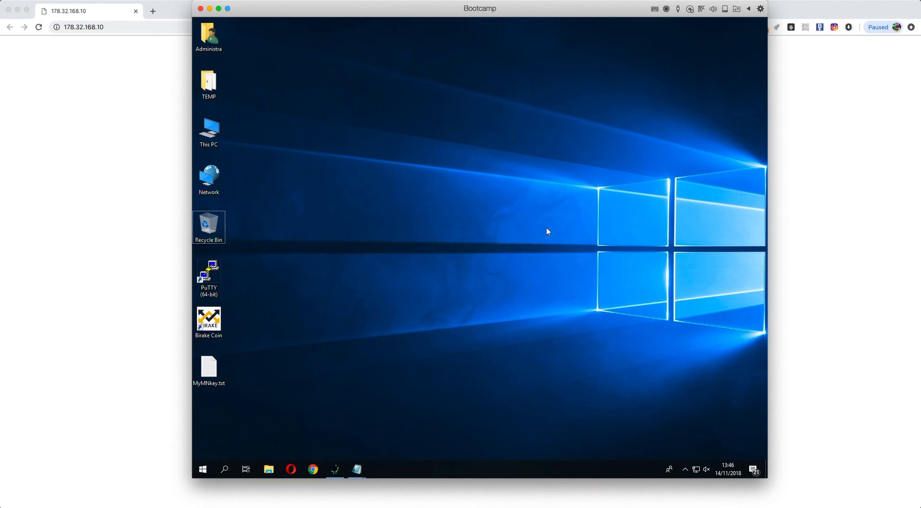